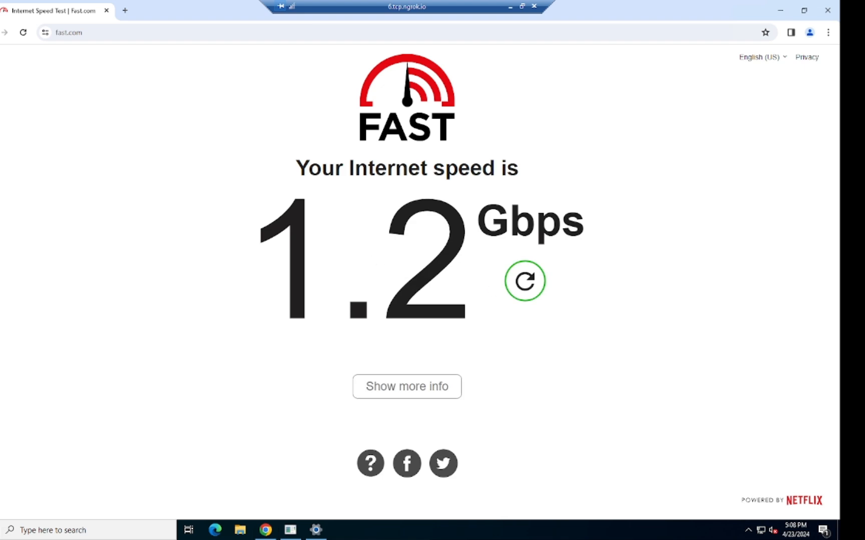
{"action": "left_click_drag", "start_coordinate": [246, 260], "coordinate": [585, 222]}
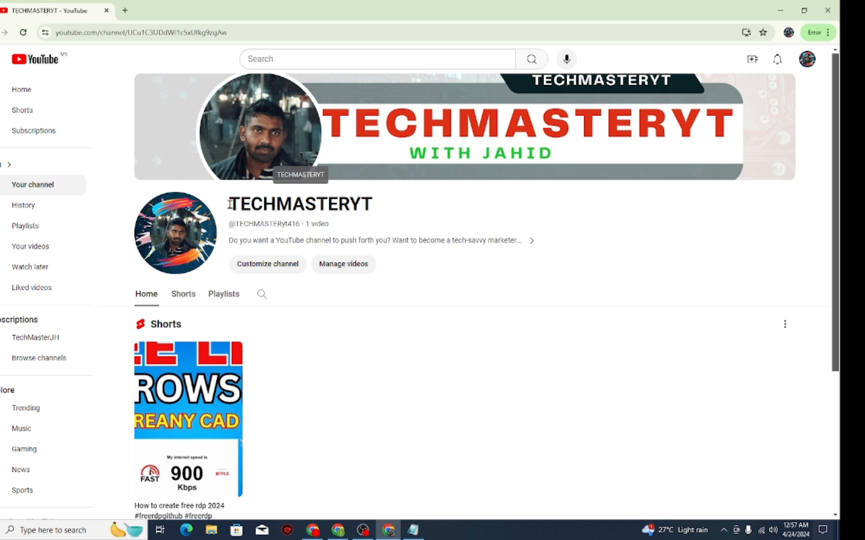
{"action": "left_click_drag", "start_coordinate": [229, 204], "coordinate": [420, 205]}
{"action": "left_click_drag", "start_coordinate": [231, 223], "coordinate": [356, 224]}
{"action": "left_click", "coordinate": [357, 225]}
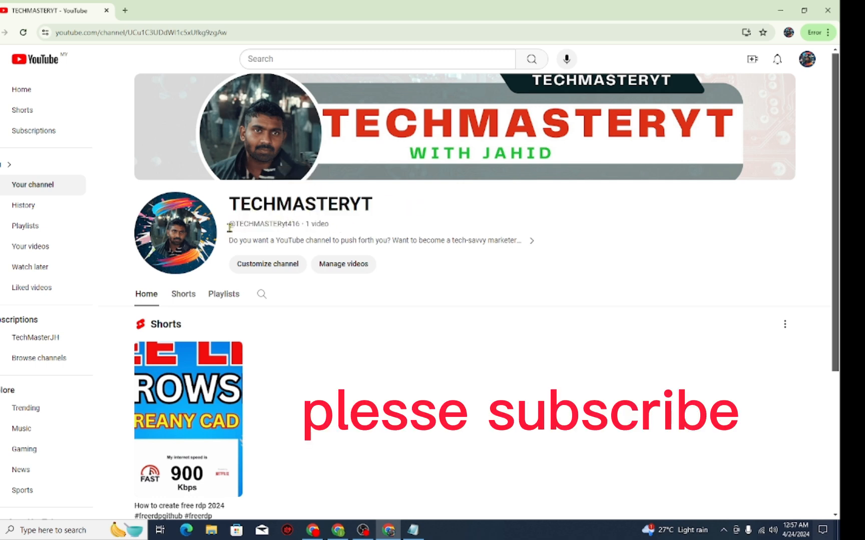
{"action": "left_click_drag", "start_coordinate": [227, 227], "coordinate": [366, 225]}
{"action": "left_click", "coordinate": [367, 226]}
{"action": "left_click_drag", "start_coordinate": [325, 225], "coordinate": [252, 225]}
{"action": "left_click_drag", "start_coordinate": [343, 224], "coordinate": [234, 224]}
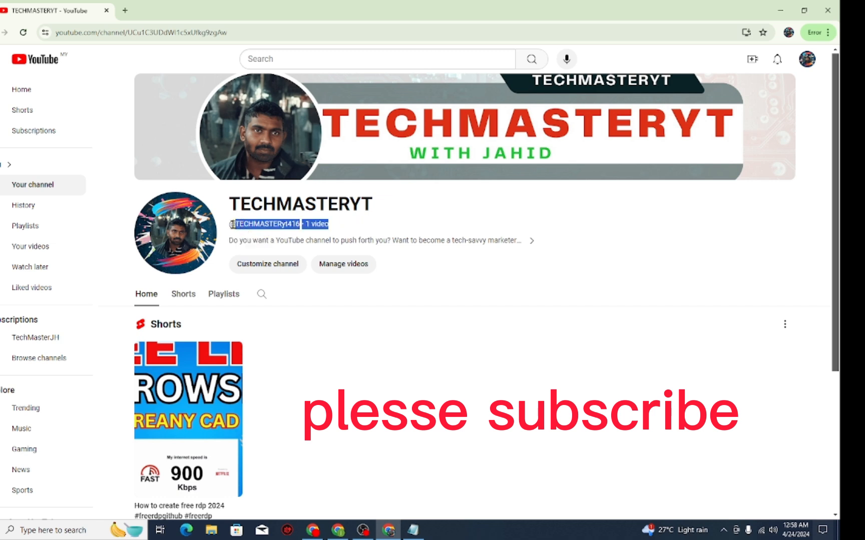
{"action": "left_click", "coordinate": [345, 222]}
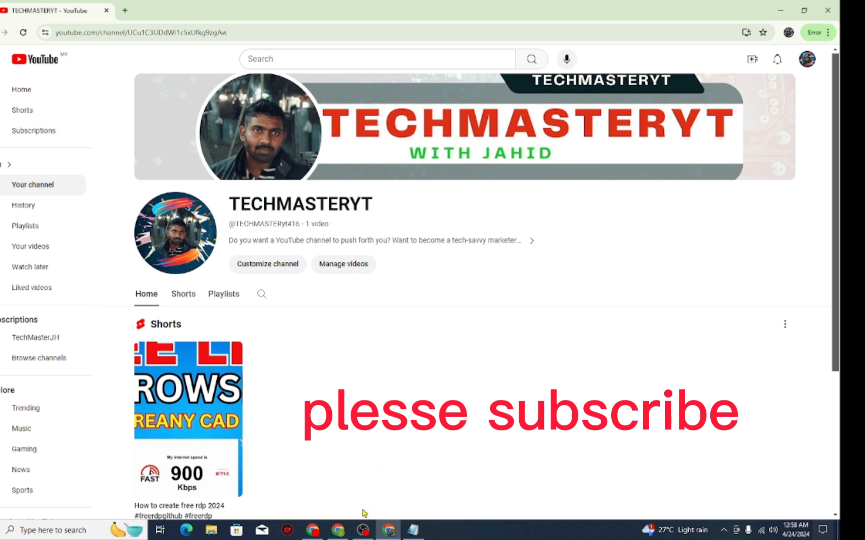
Switch to the Chrome window holding GitHub and ngrok, view the ngrok login page, and return to the GitHub dashboard.
{"action": "left_click", "coordinate": [335, 532]}
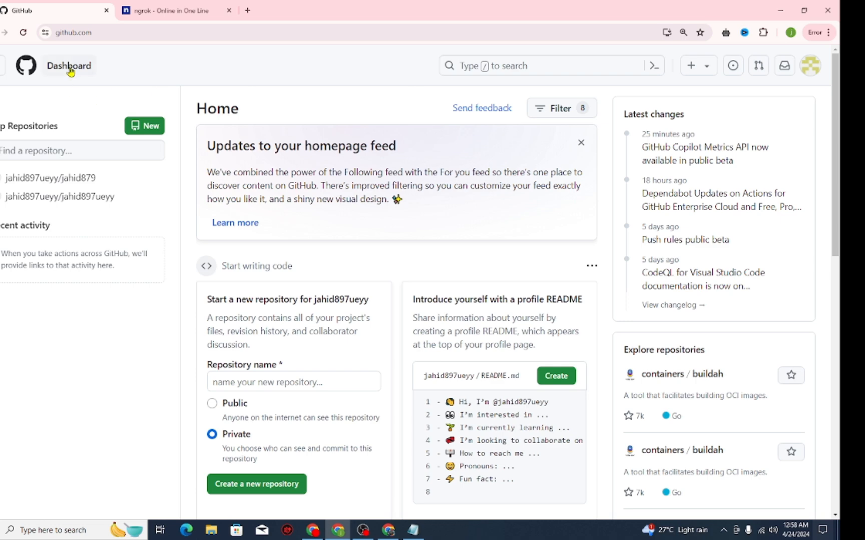
{"action": "left_click", "coordinate": [183, 6]}
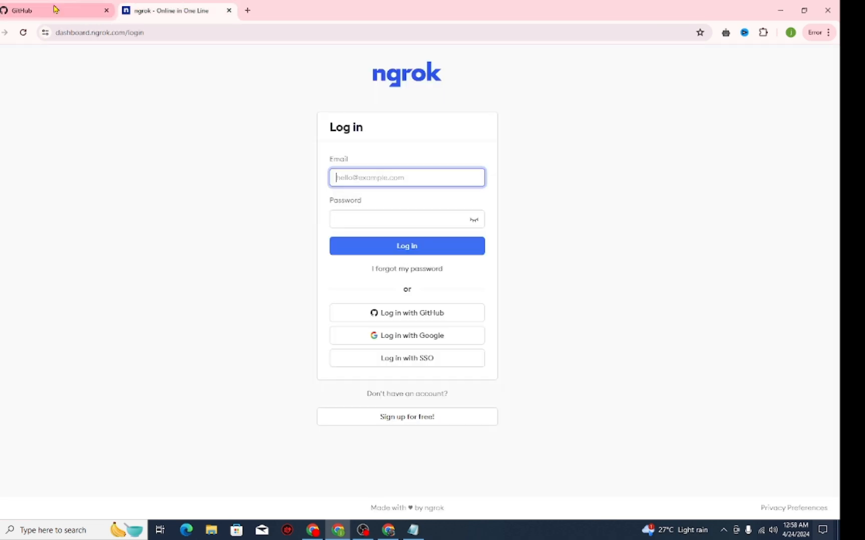
{"action": "left_click", "coordinate": [55, 10]}
{"action": "left_click", "coordinate": [180, 10]}
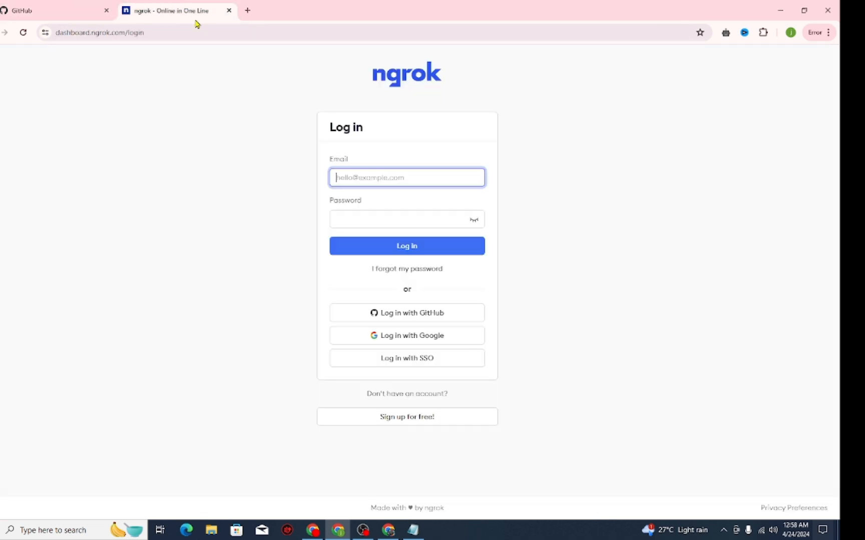
{"action": "left_click", "coordinate": [50, 10]}
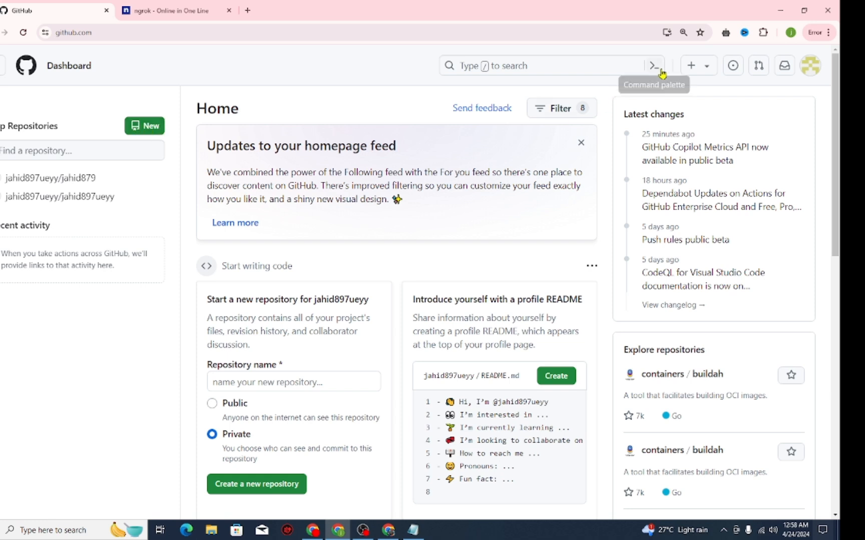
Create a new private GitHub repository named freerdp.
{"action": "left_click", "coordinate": [690, 67]}
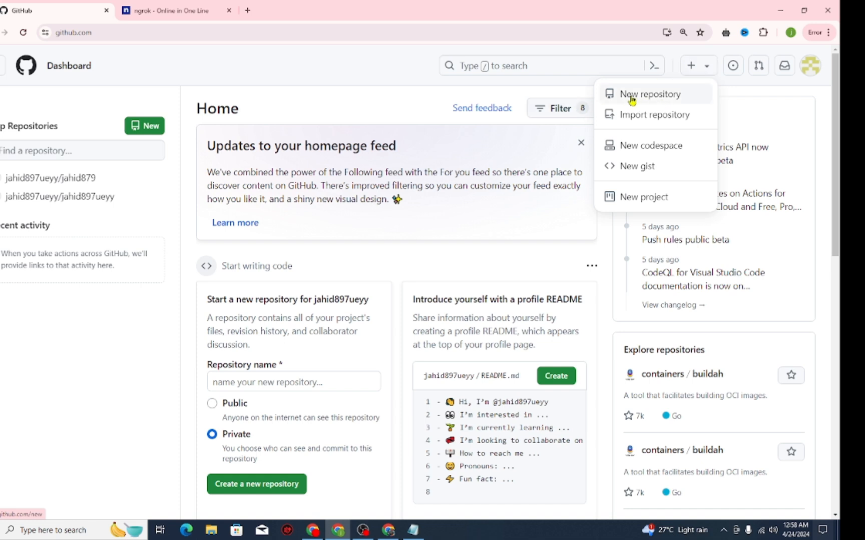
{"action": "left_click", "coordinate": [659, 98]}
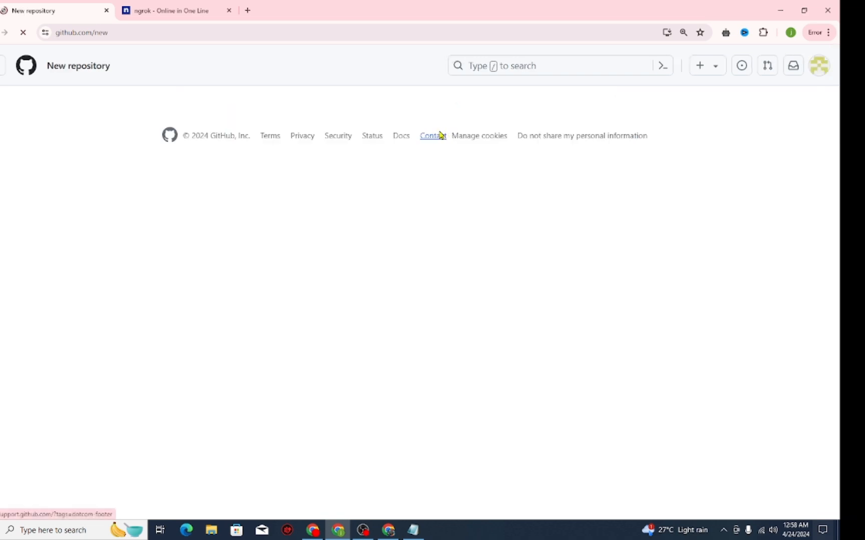
{"action": "left_click", "coordinate": [341, 227]}
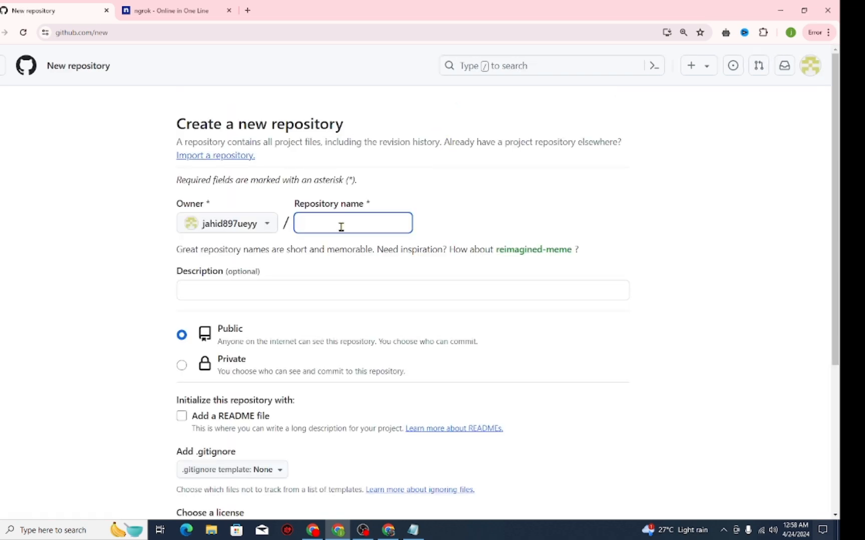
{"action": "type", "text": "f"}
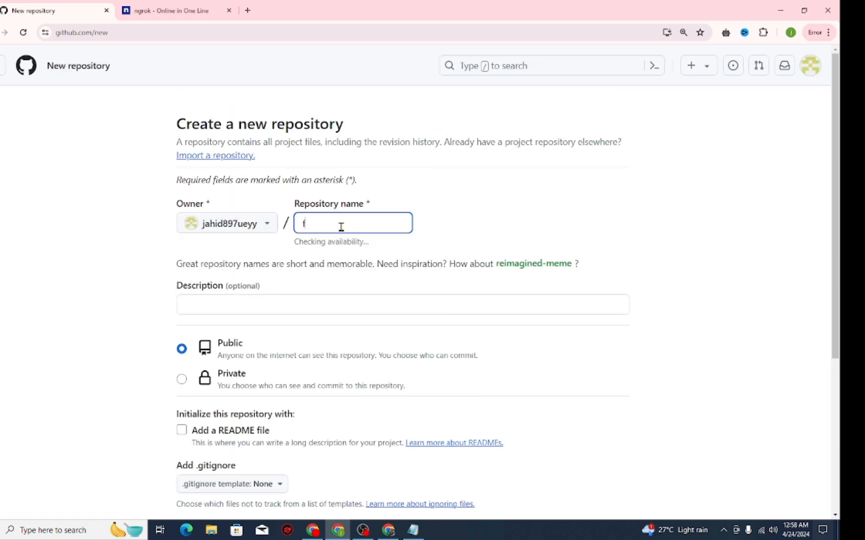
{"action": "type", "text": "reerdp"}
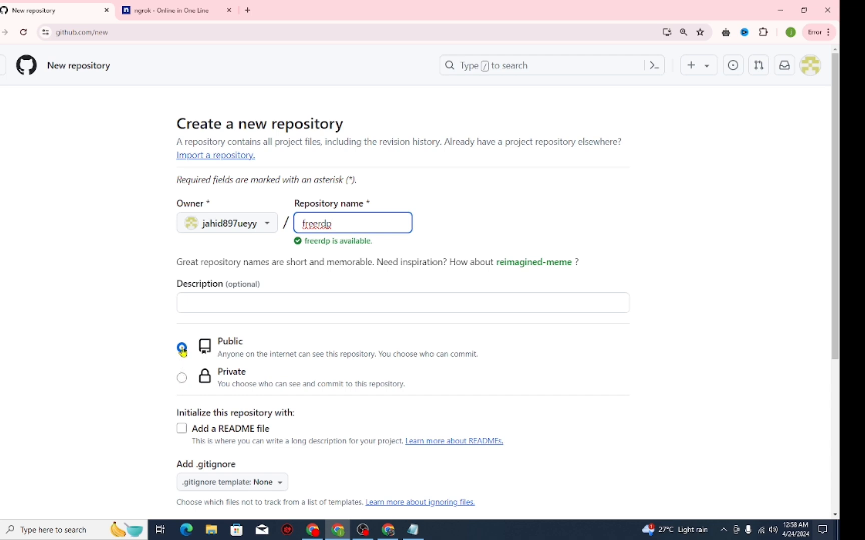
{"action": "left_click", "coordinate": [182, 378]}
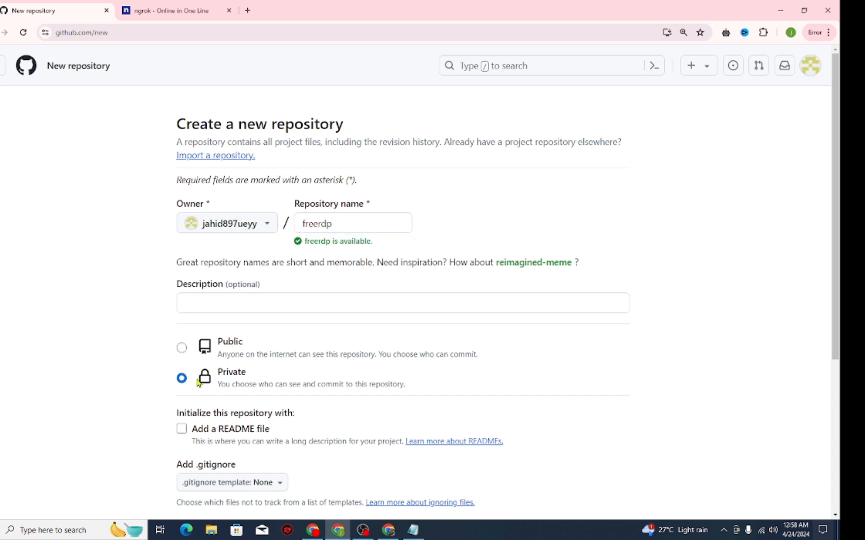
{"action": "left_click_drag", "start_coordinate": [840, 232], "coordinate": [839, 388]}
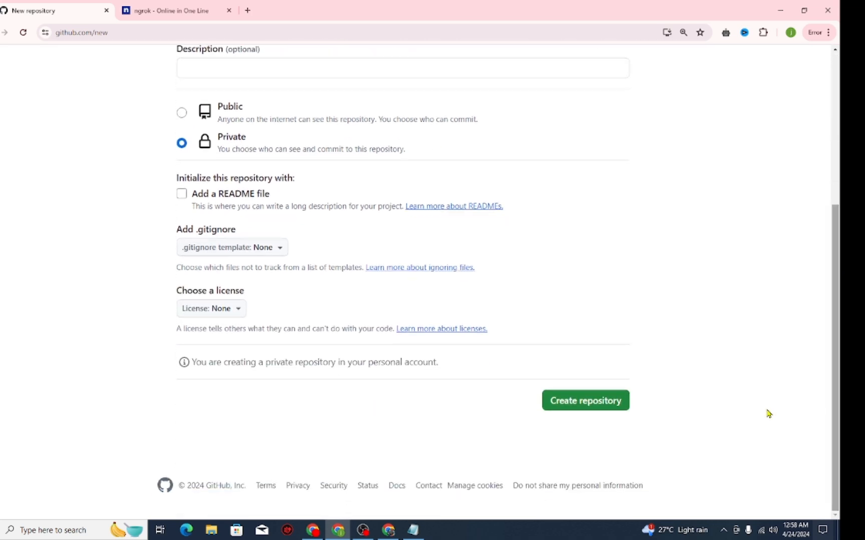
{"action": "left_click", "coordinate": [585, 401]}
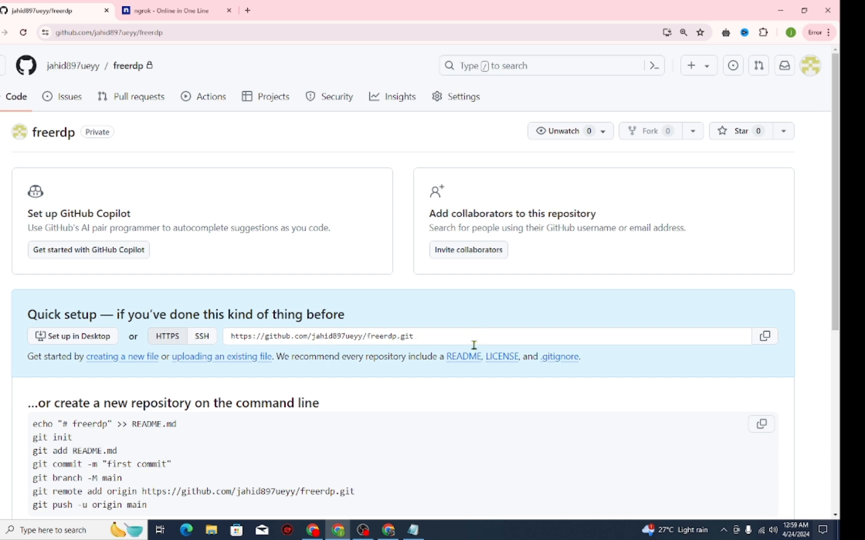
Open the form for a new Actions repository secret in the freerdp repository's settings.
{"action": "mouse_move", "coordinate": [839, 237]}
{"action": "left_mouse_down"}
{"action": "mouse_move", "coordinate": [839, 258]}
{"action": "mouse_move", "coordinate": [839, 232]}
{"action": "left_mouse_up"}
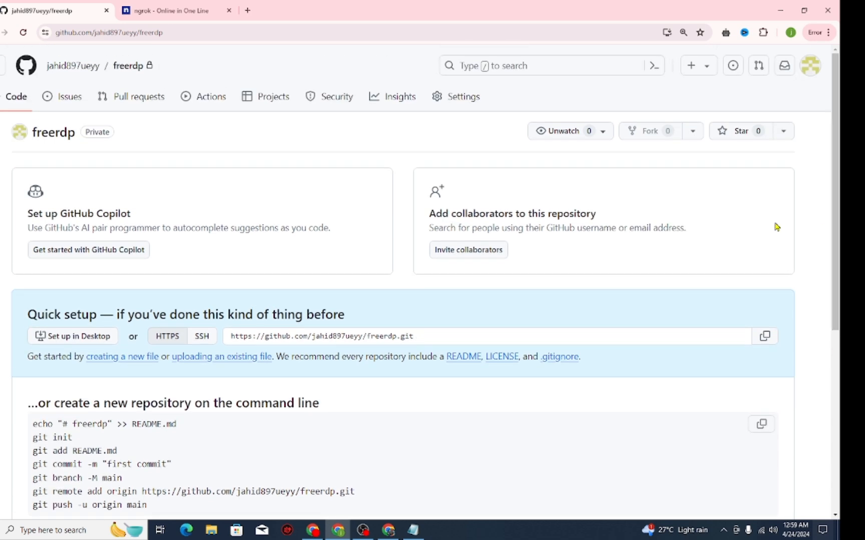
{"action": "left_click", "coordinate": [457, 102]}
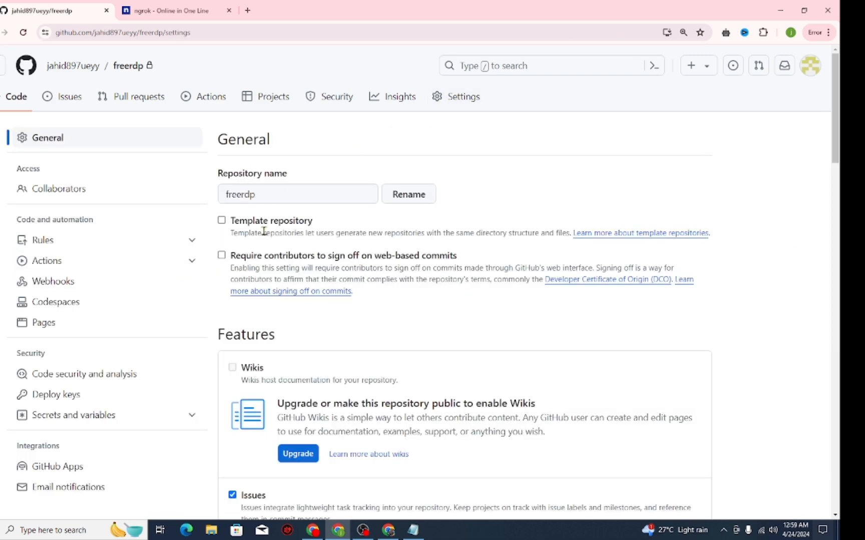
{"action": "scroll", "coordinate": [841, 158], "scroll_direction": "down", "scroll_amount": 2}
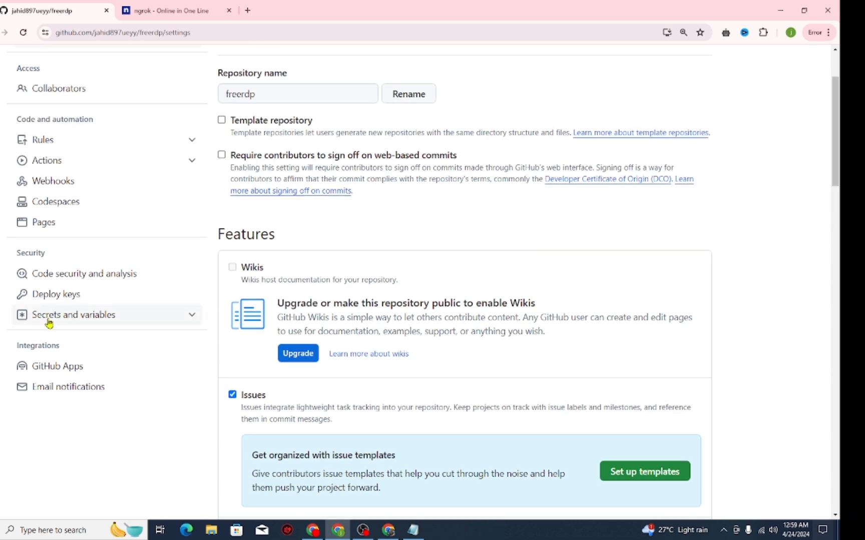
{"action": "left_click", "coordinate": [146, 317]}
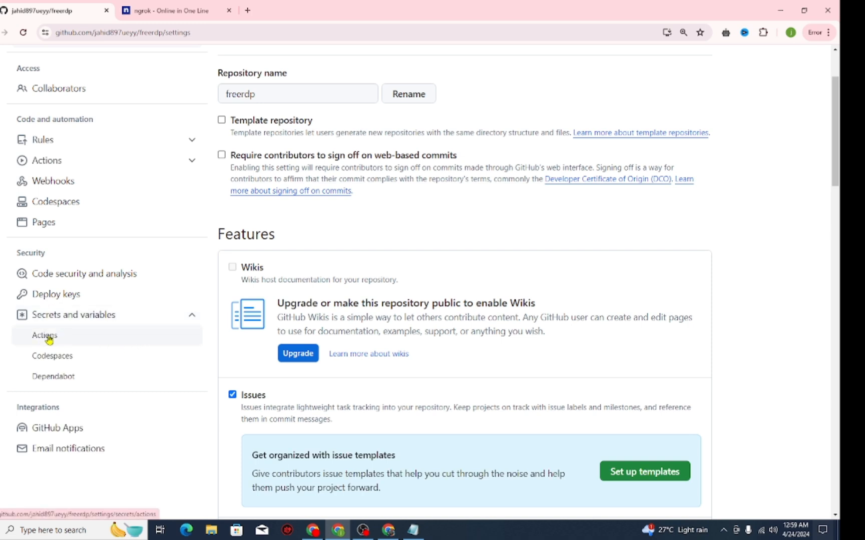
{"action": "left_click", "coordinate": [57, 341]}
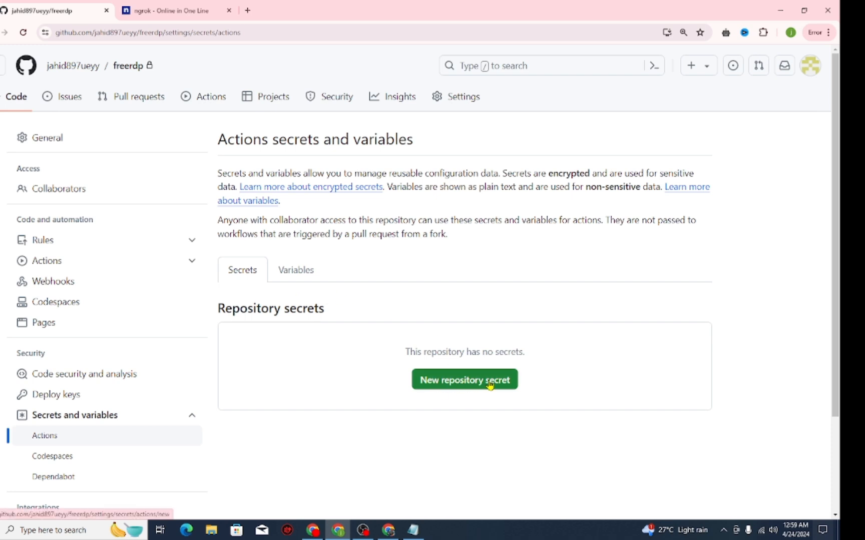
{"action": "left_click", "coordinate": [483, 383]}
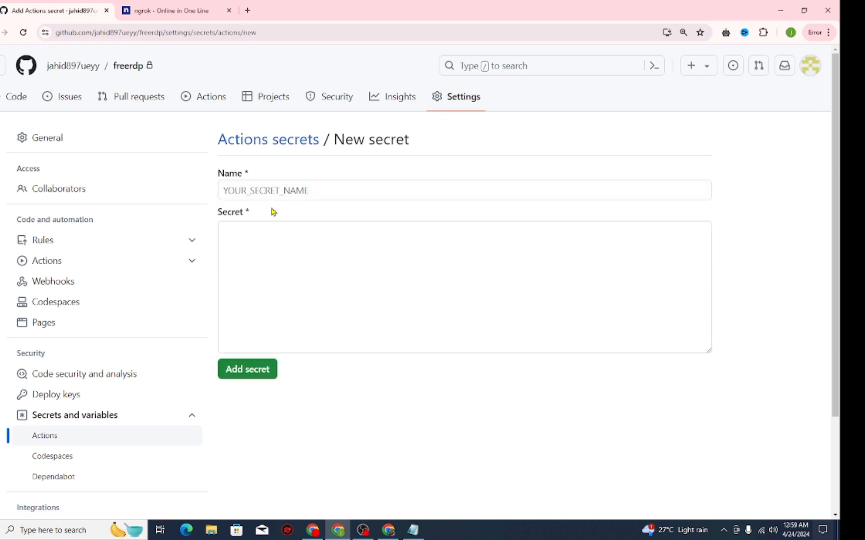
Name the new Actions secret NGROK_AUTH_TOKEN and make its empty value field ready for input.
{"action": "left_click", "coordinate": [232, 192]}
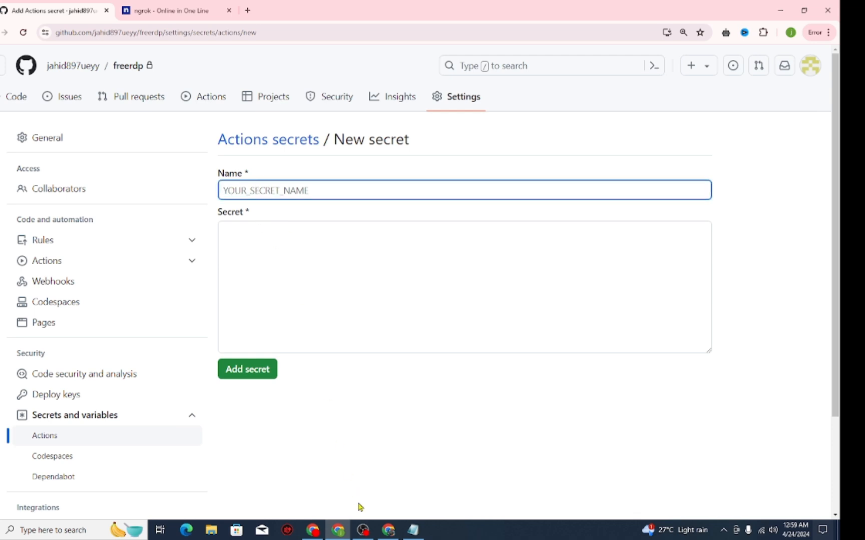
{"action": "mouse_move", "coordinate": [328, 529]}
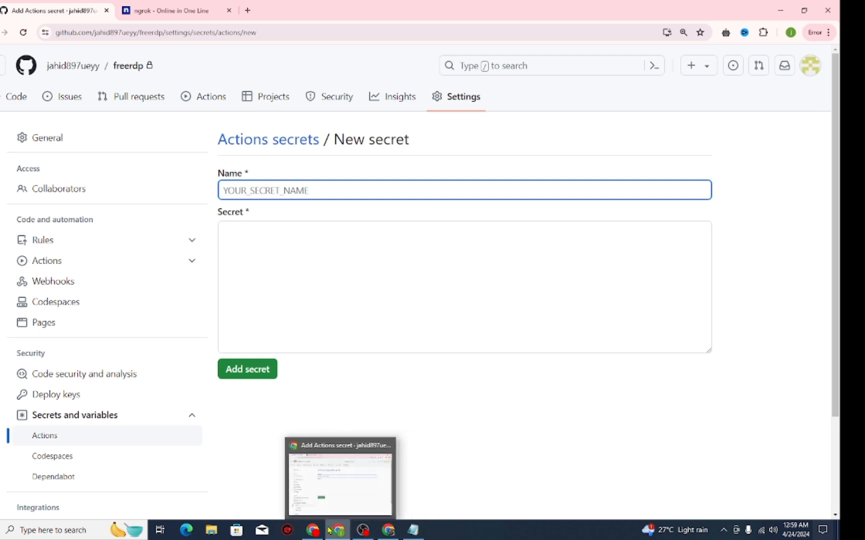
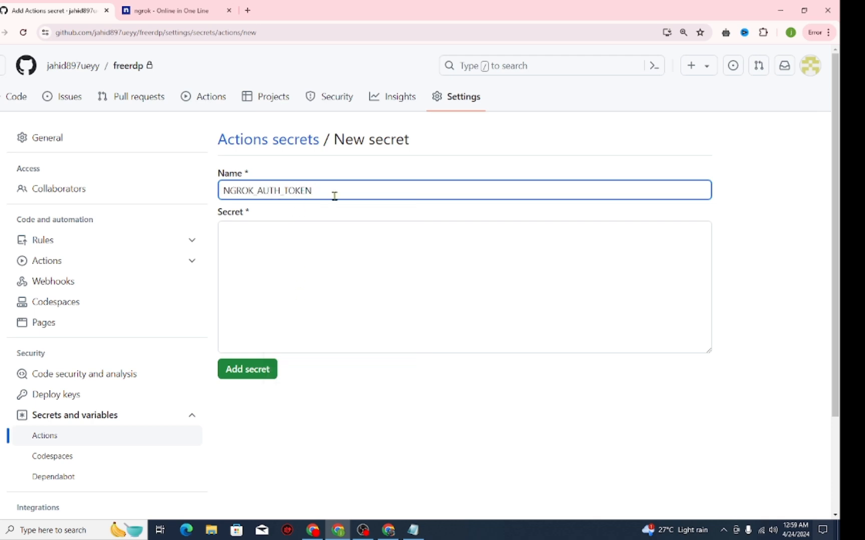
{"action": "left_click", "coordinate": [289, 264]}
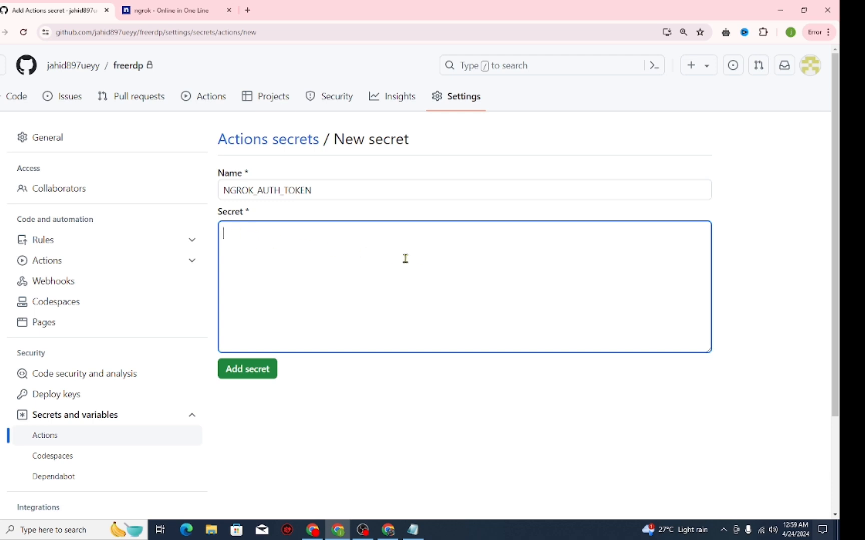
Try to log in to the ngrok dashboard with the GitHub account.
{"action": "left_click", "coordinate": [183, 9]}
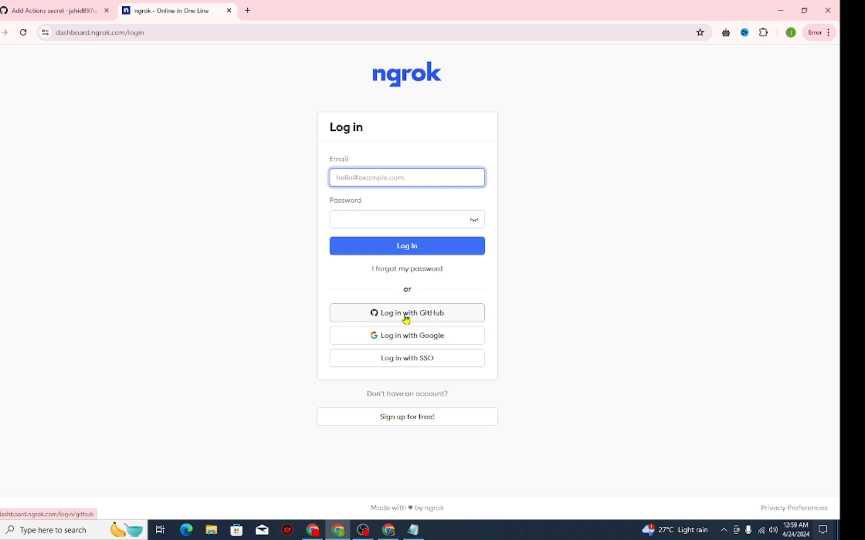
{"action": "left_click", "coordinate": [56, 10]}
{"action": "left_click", "coordinate": [172, 6]}
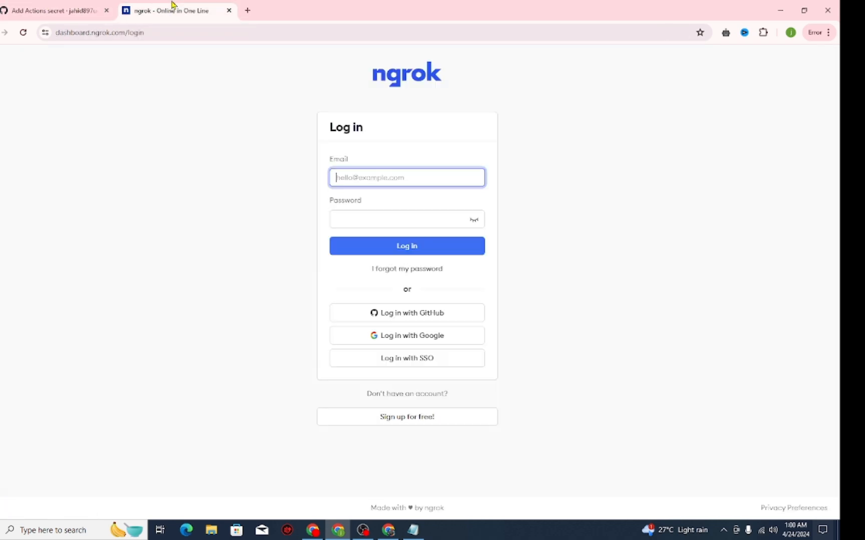
{"action": "left_click", "coordinate": [402, 315]}
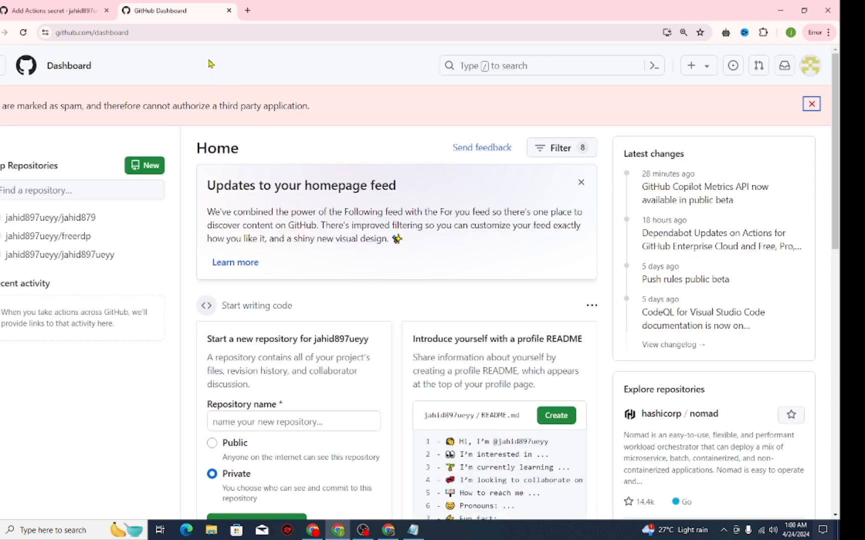
Search Google for ngrok in a new browser tab and close the GitHub Dashboard tab.
{"action": "left_click", "coordinate": [248, 11]}
{"action": "left_click", "coordinate": [230, 31]}
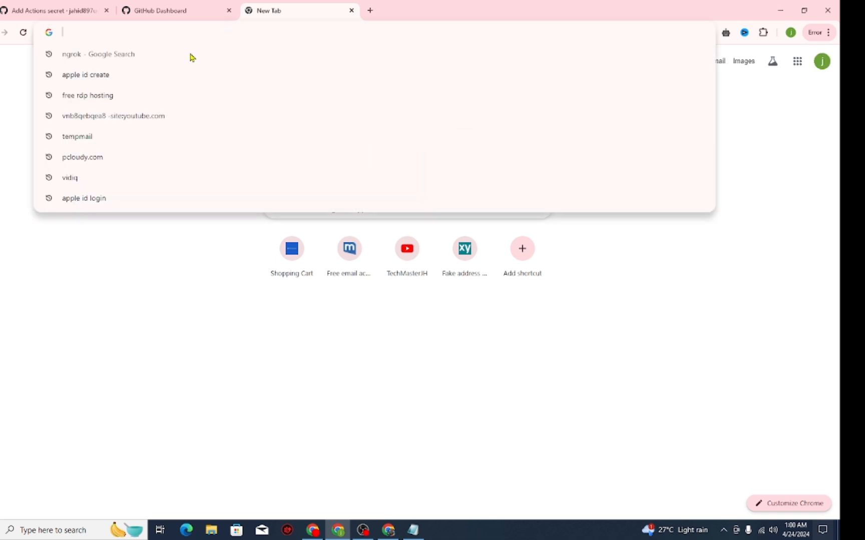
{"action": "left_click", "coordinate": [169, 60]}
{"action": "left_click", "coordinate": [226, 7]}
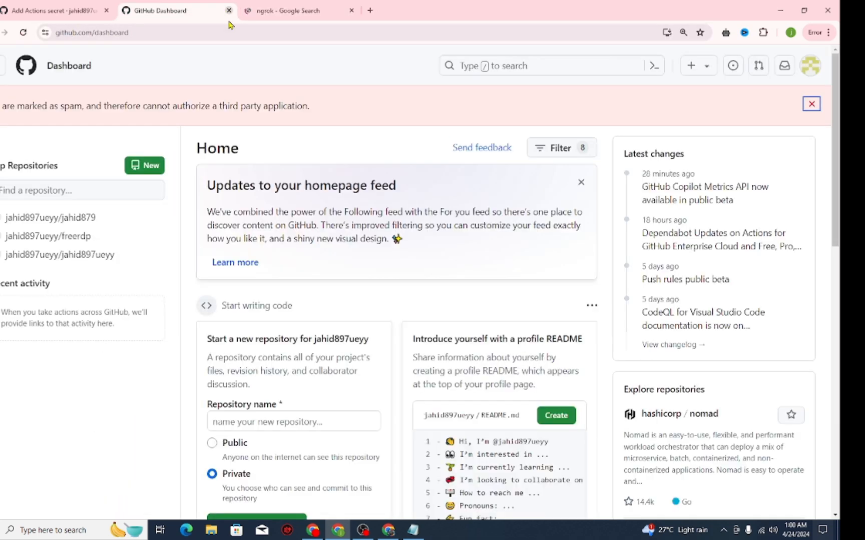
{"action": "left_click", "coordinate": [228, 11]}
{"action": "left_click", "coordinate": [228, 10]}
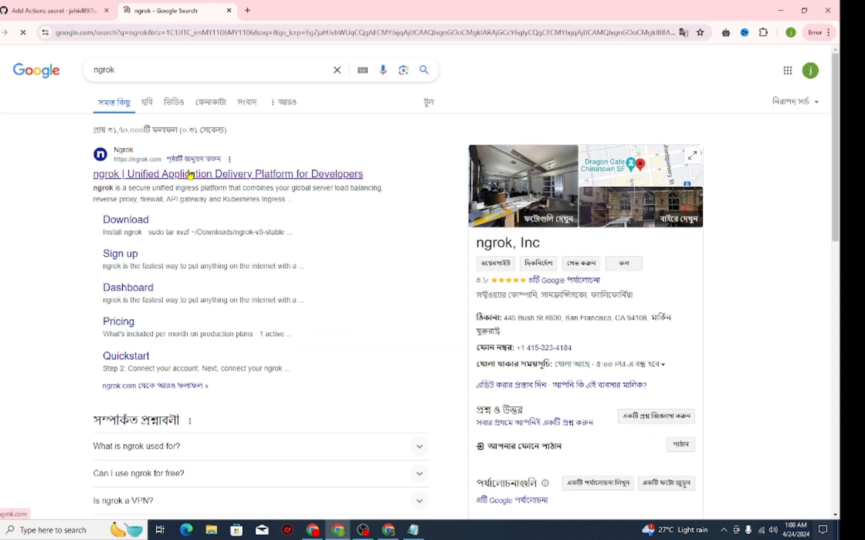
Open the official ngrok website from the search results and log in with the listed Google account.
{"action": "left_click", "coordinate": [234, 175]}
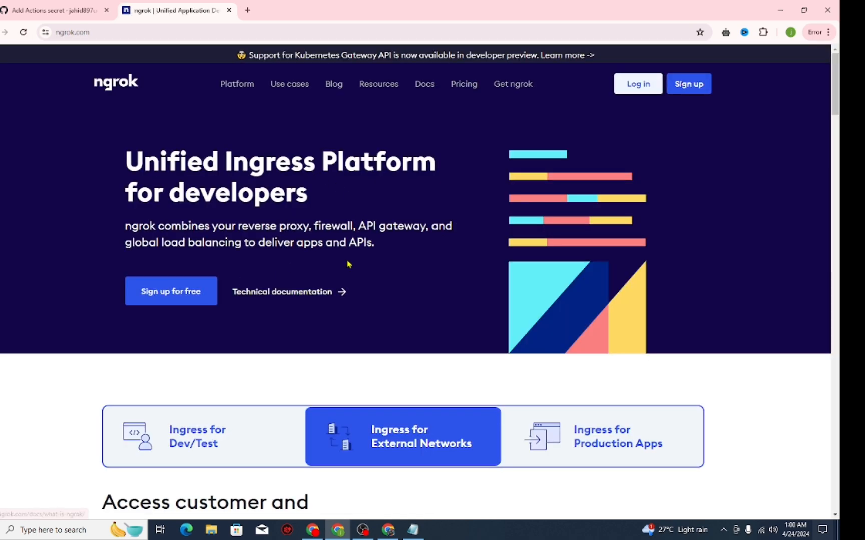
{"action": "left_click", "coordinate": [638, 84]}
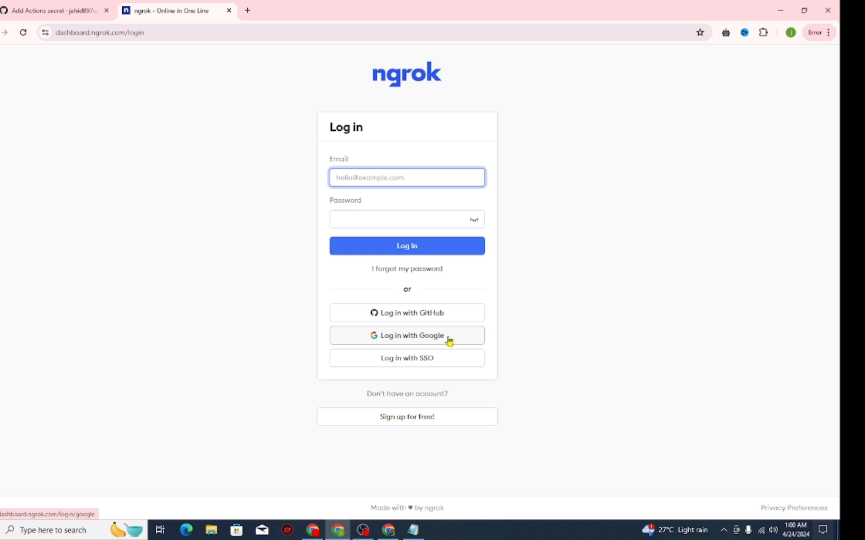
{"action": "left_click", "coordinate": [392, 338]}
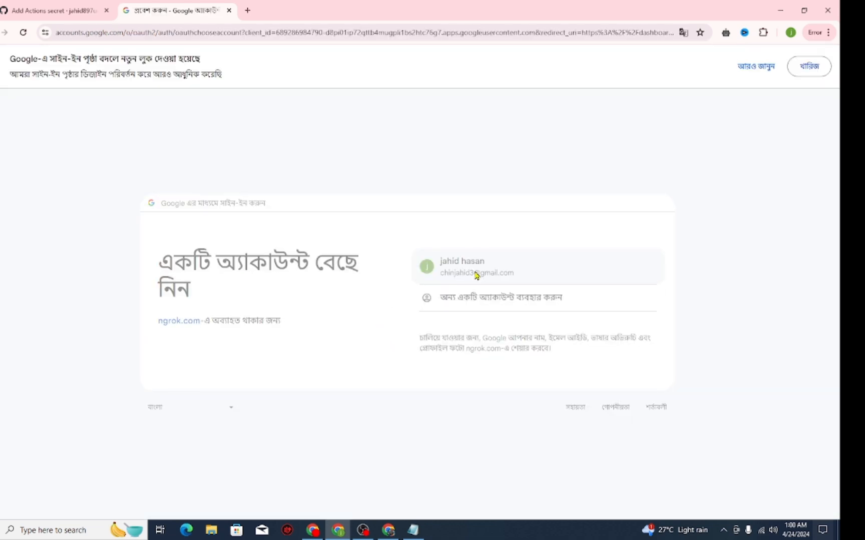
{"action": "left_click", "coordinate": [473, 275]}
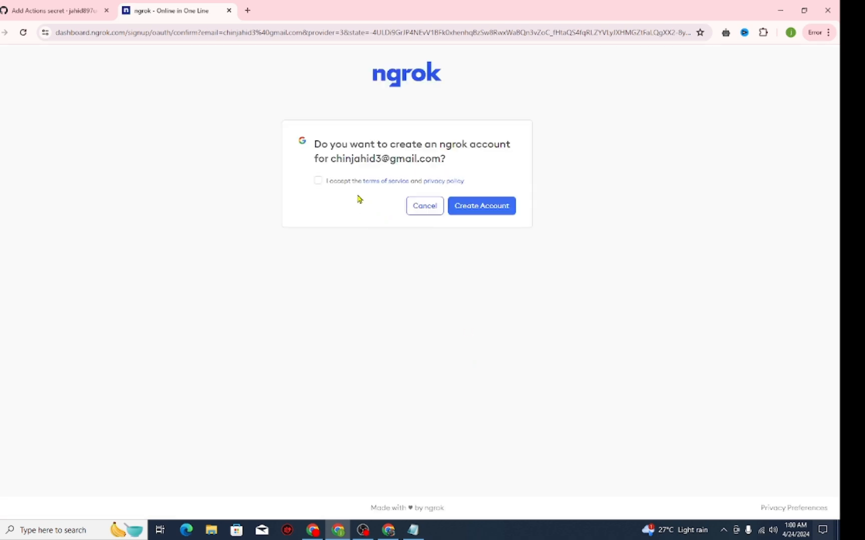
Create the ngrok account with the terms of service accepted, and continue past the multi-factor authentication and welcome pages to the dashboard.
{"action": "left_click", "coordinate": [318, 180]}
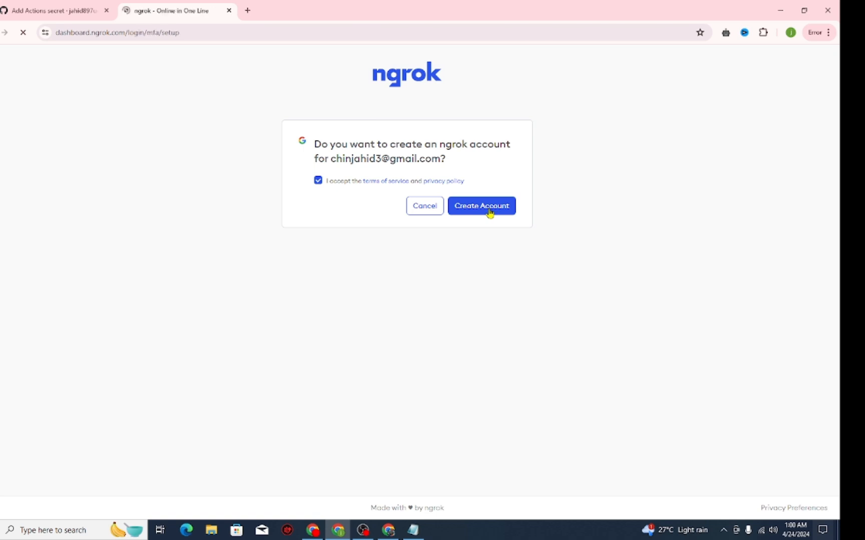
{"action": "left_click", "coordinate": [476, 362]}
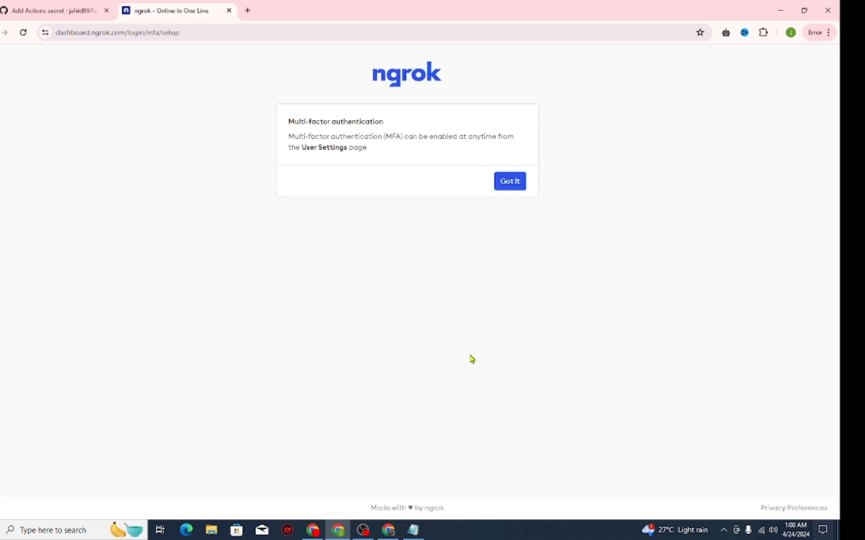
{"action": "left_click", "coordinate": [509, 184]}
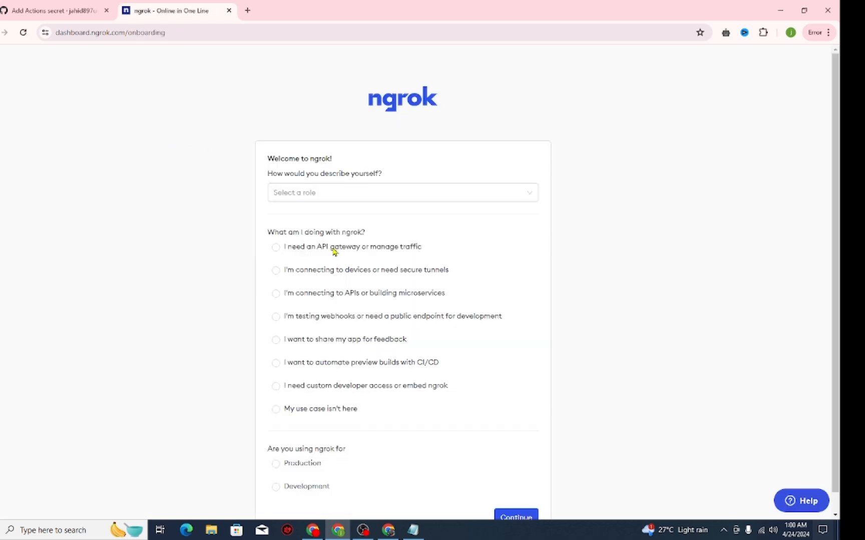
{"action": "left_click", "coordinate": [510, 516]}
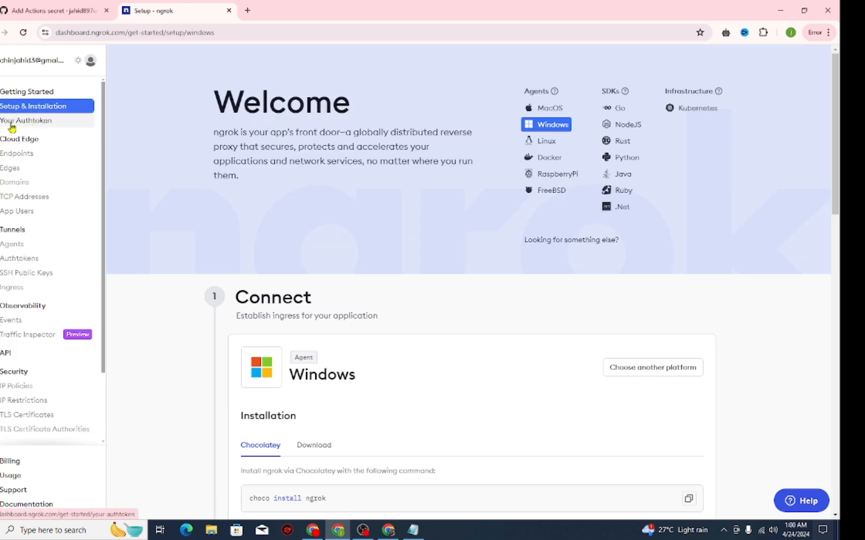
Copy the personal authtoken from the ngrok dashboard and save it as the value of the NGROK_AUTH_TOKEN repository secret on GitHub.
{"action": "left_click", "coordinate": [44, 123]}
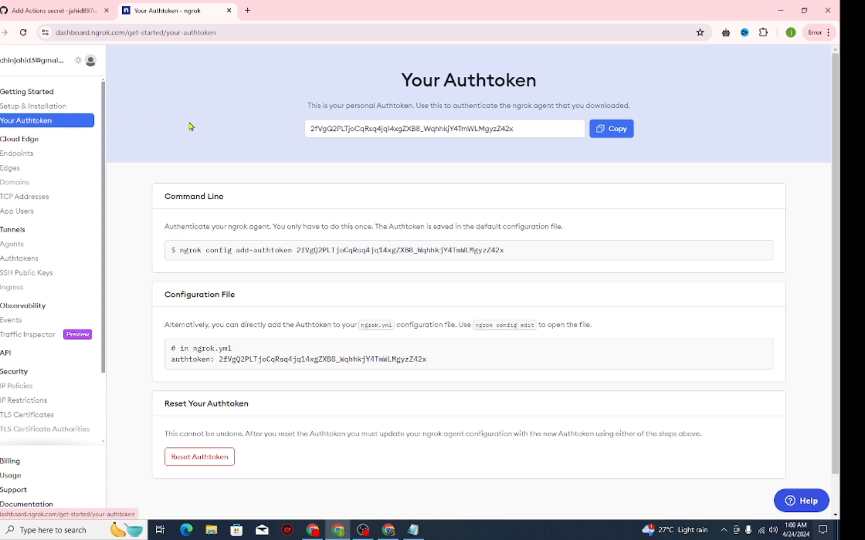
{"action": "left_click", "coordinate": [611, 131]}
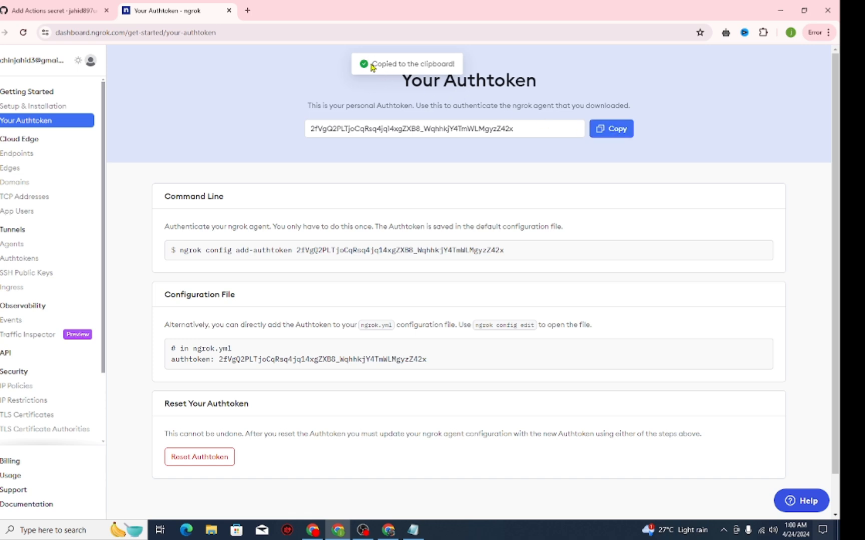
{"action": "left_click", "coordinate": [50, 10]}
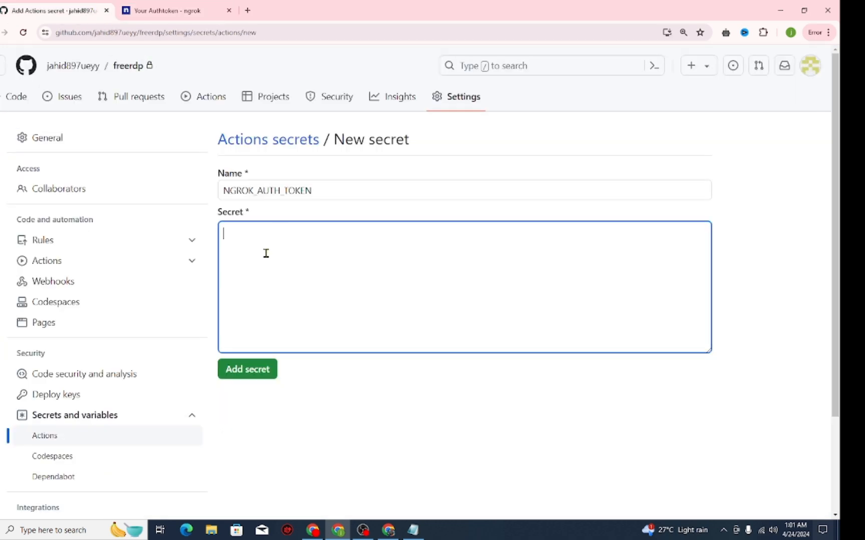
{"action": "right_click", "coordinate": [245, 233]}
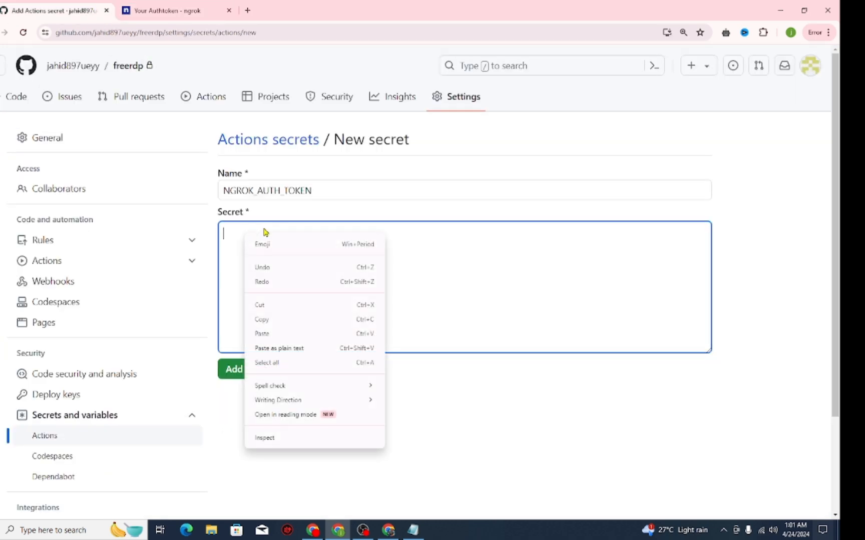
{"action": "left_click", "coordinate": [270, 334]}
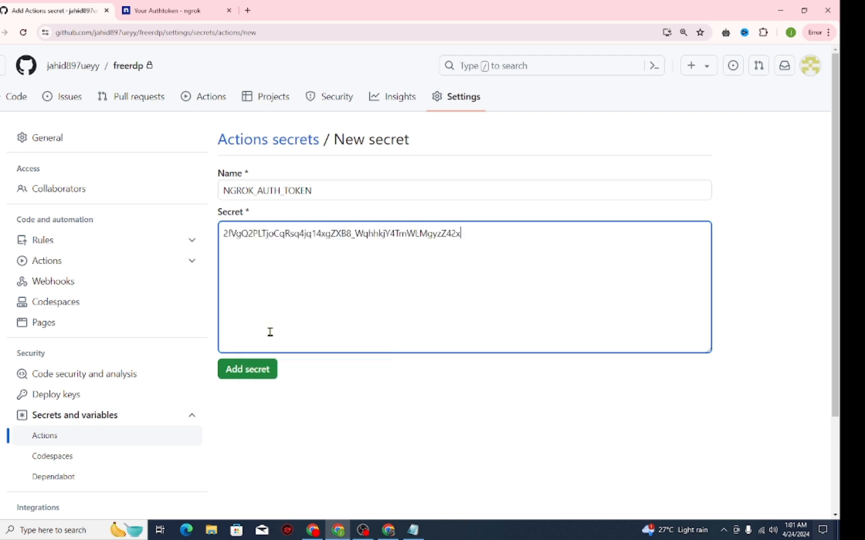
{"action": "left_click", "coordinate": [247, 370]}
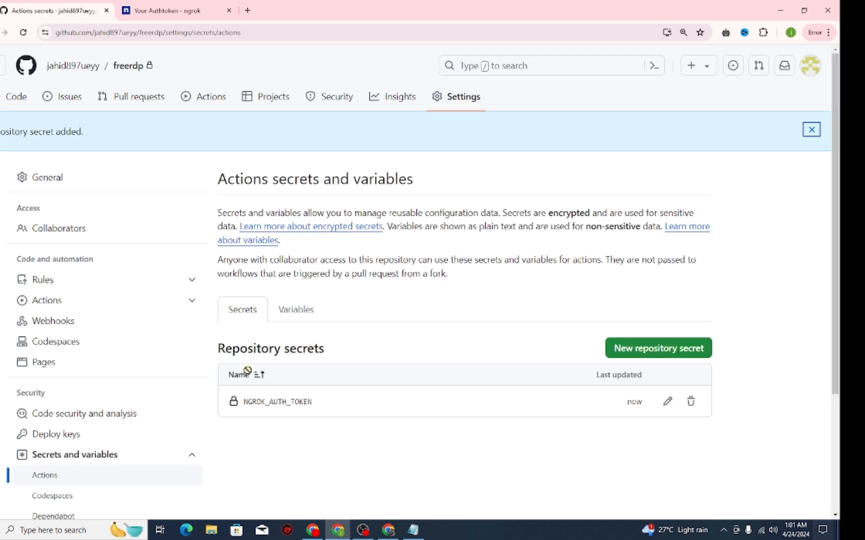
Set up a blank main.yml workflow in the freerdp repository, paste in the workflow code and commit the file.
{"action": "left_click", "coordinate": [209, 102]}
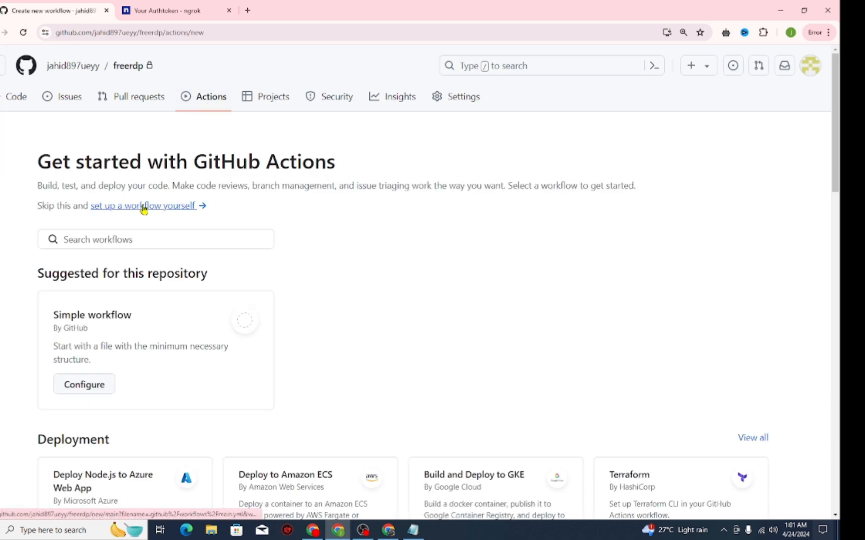
{"action": "left_click", "coordinate": [163, 208]}
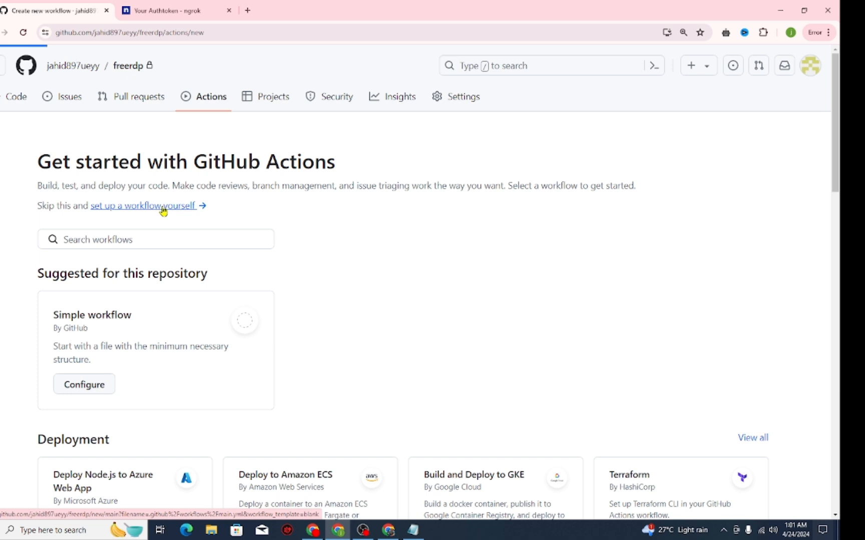
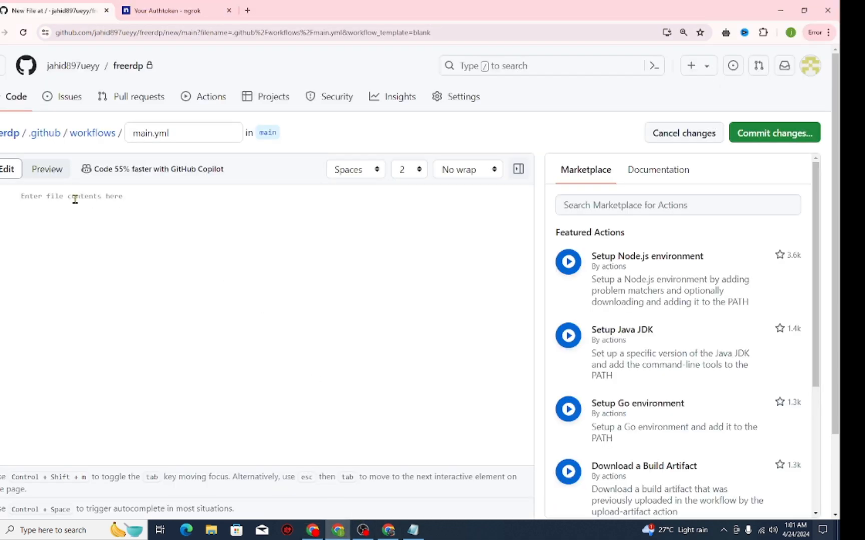
{"action": "right_click", "coordinate": [34, 195]}
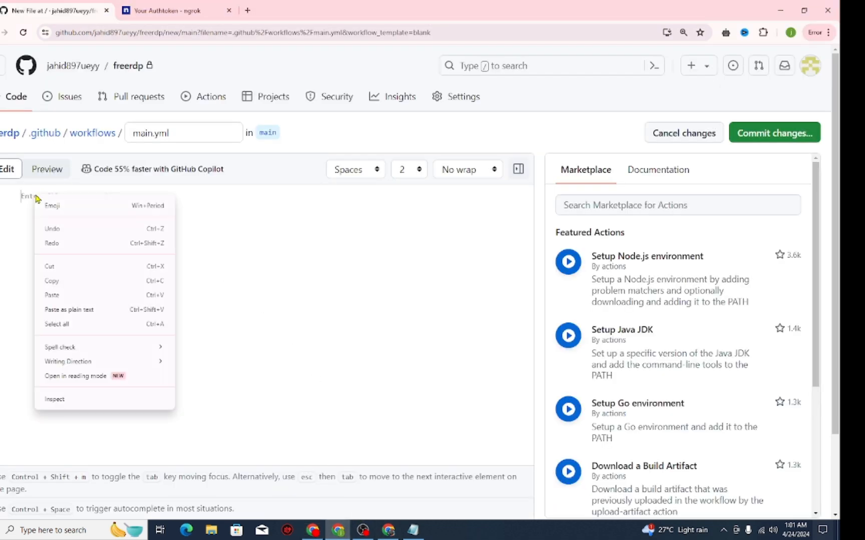
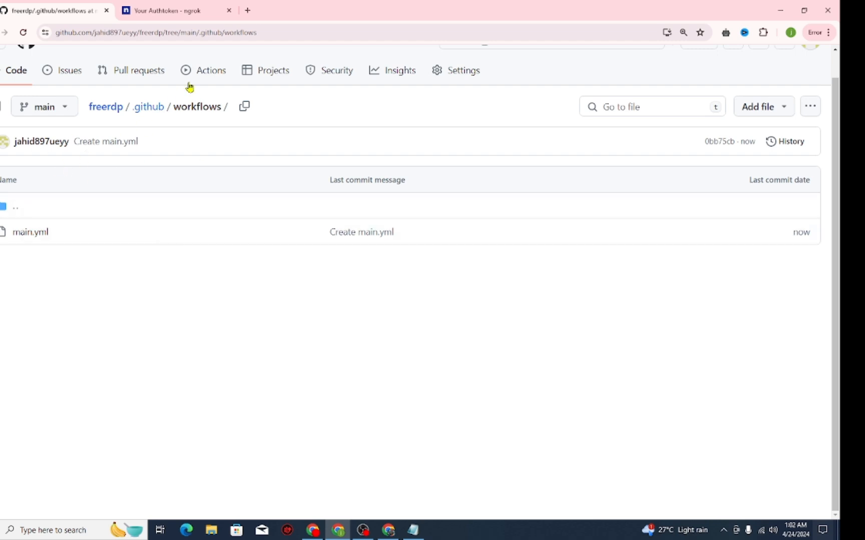
Open the CI workflow in the freerdp repository's Actions and request a run of it.
{"action": "left_click", "coordinate": [210, 74]}
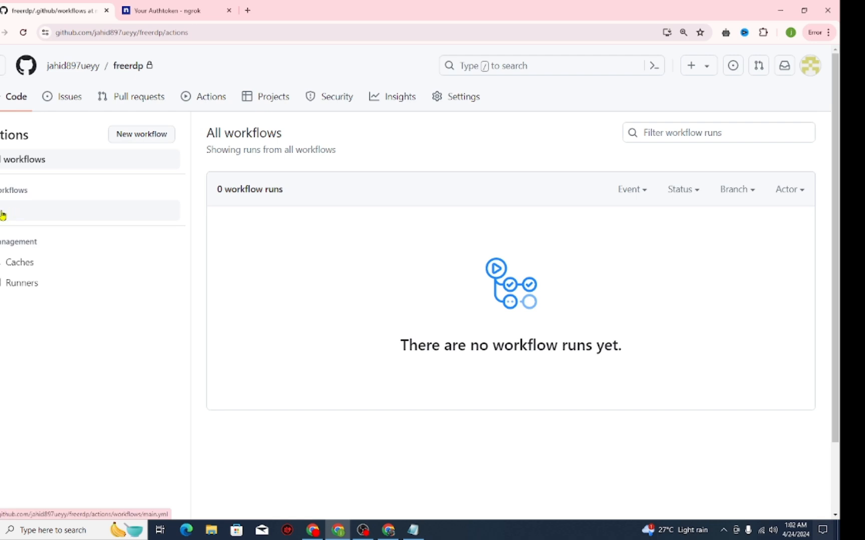
{"action": "left_click", "coordinate": [3, 215]}
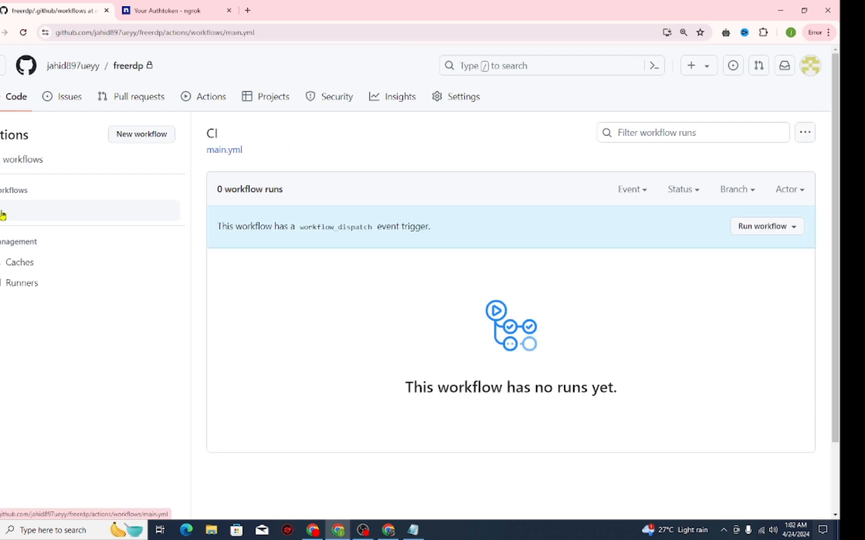
{"action": "left_click", "coordinate": [792, 230]}
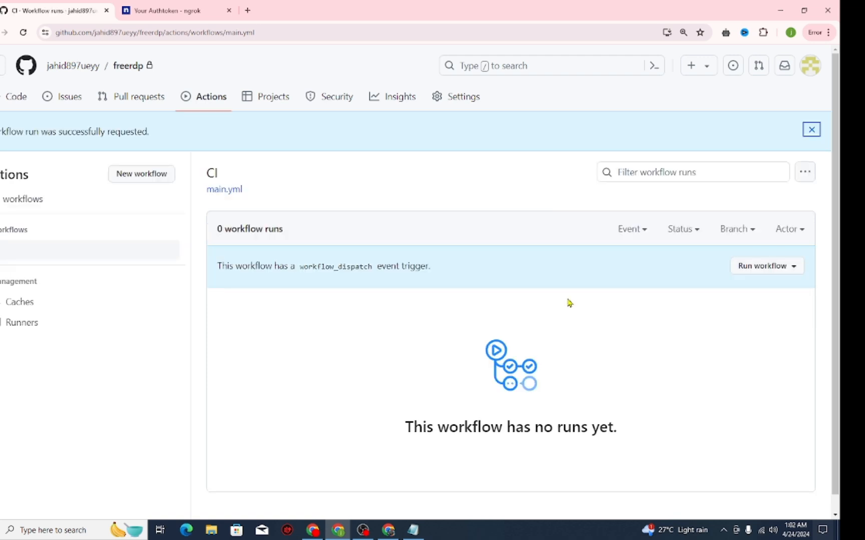
{"action": "left_click", "coordinate": [790, 268]}
{"action": "left_click_drag", "start_coordinate": [237, 275], "coordinate": [473, 283]}
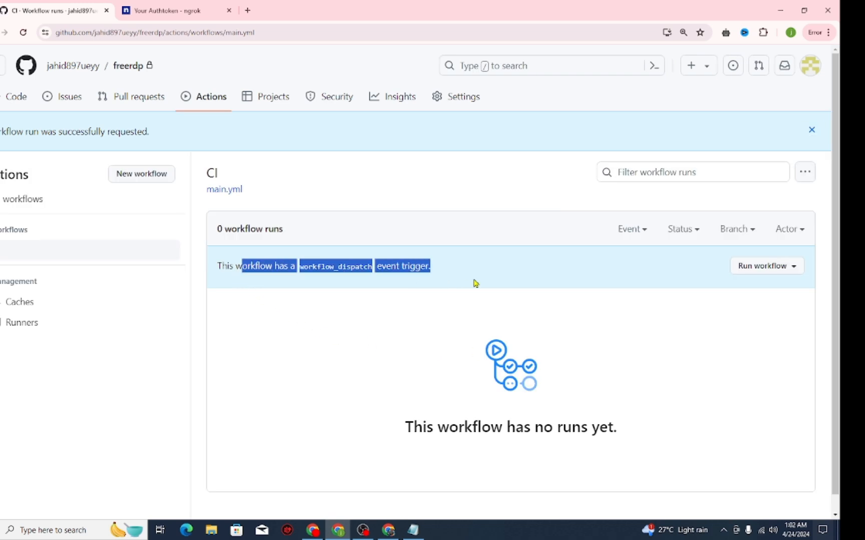
{"action": "left_click", "coordinate": [536, 378]}
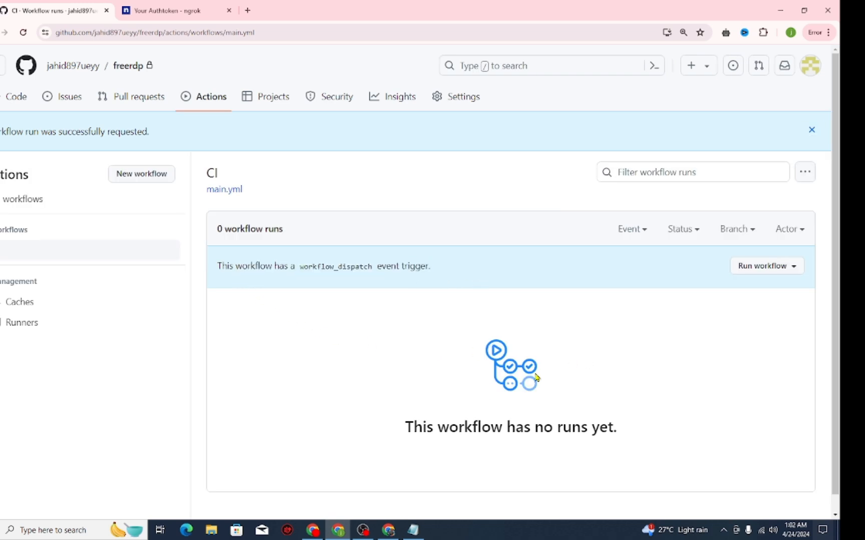
Reload the CI workflow page and request another workflow run from the main branch.
{"action": "left_click", "coordinate": [22, 33]}
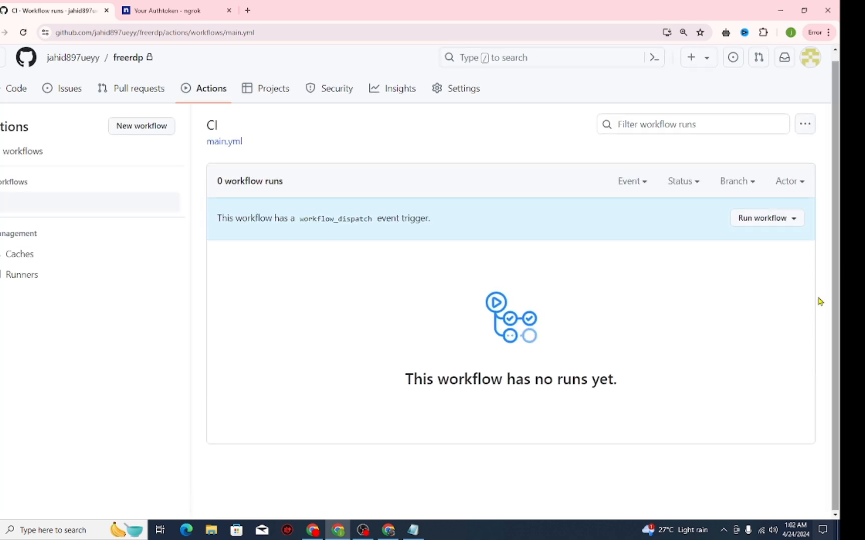
{"action": "left_click", "coordinate": [789, 219]}
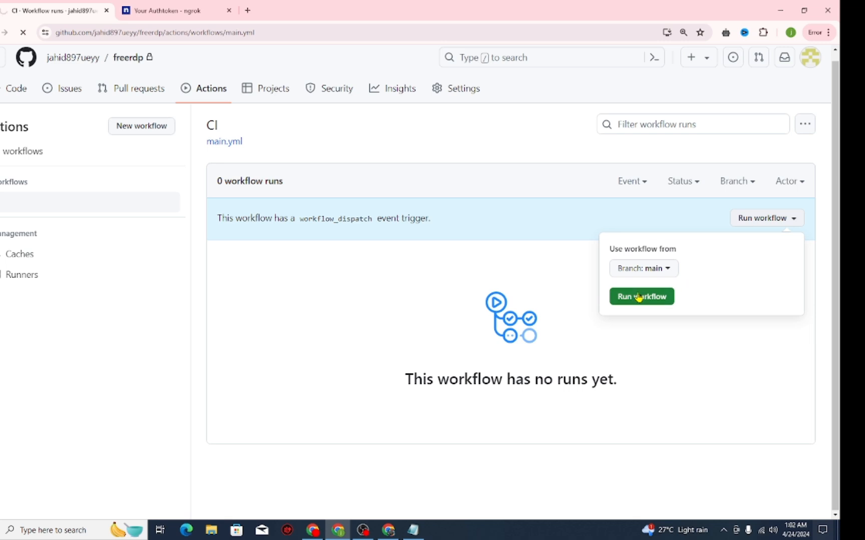
{"action": "left_click", "coordinate": [638, 297]}
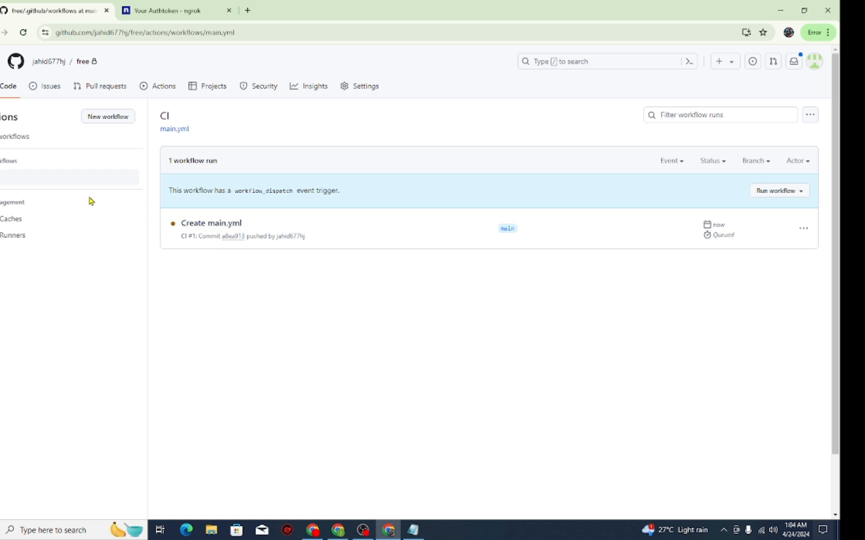
Open the build job of the Create main.yml run in the free repository.
{"action": "left_click", "coordinate": [210, 225]}
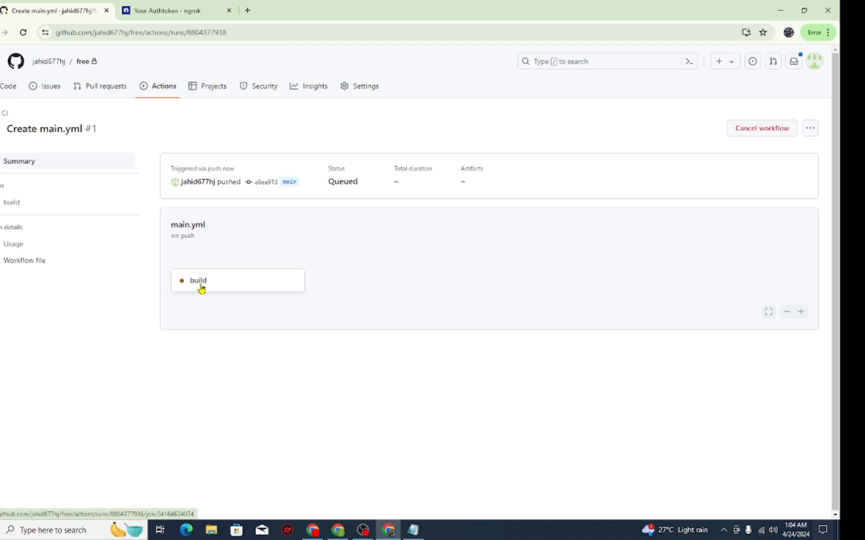
{"action": "left_click", "coordinate": [209, 285]}
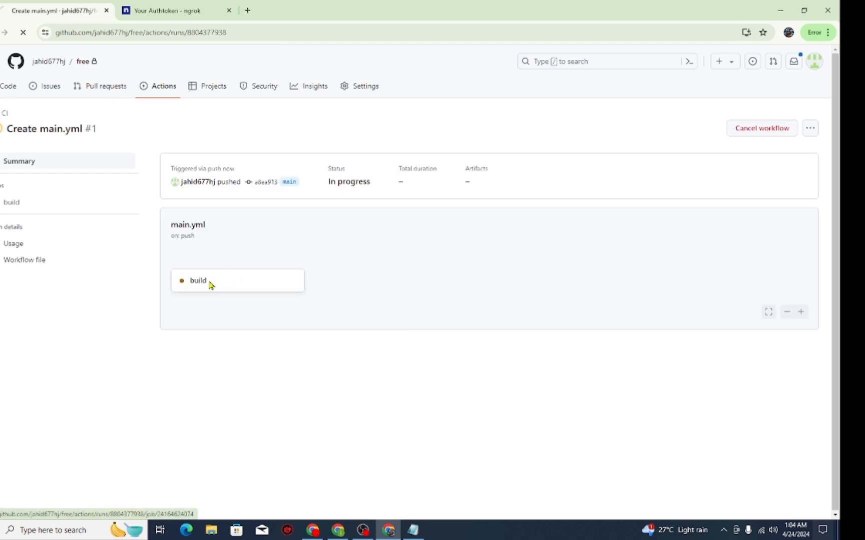
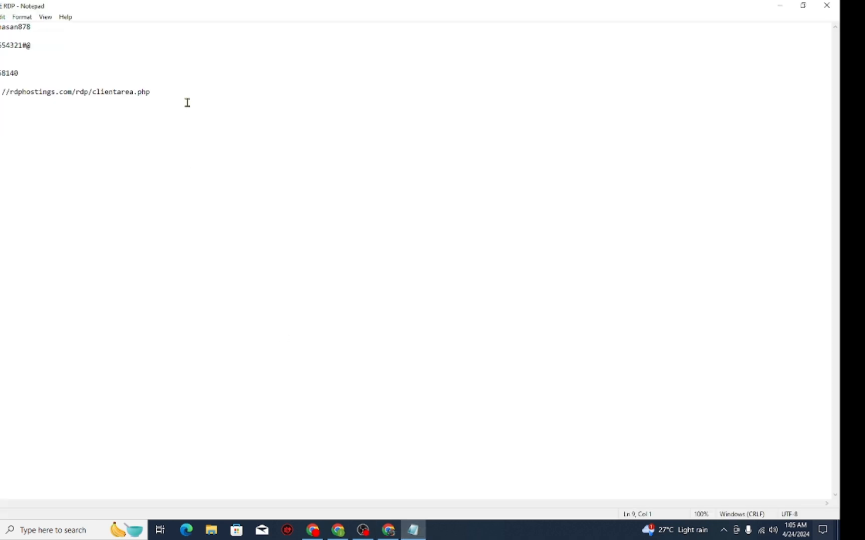
Add the RDP username serveradmin and the RDP password on separate lines to the notes in Notepad.
{"action": "key", "text": "Return"}
{"action": "type", "text": "serveradmin"}
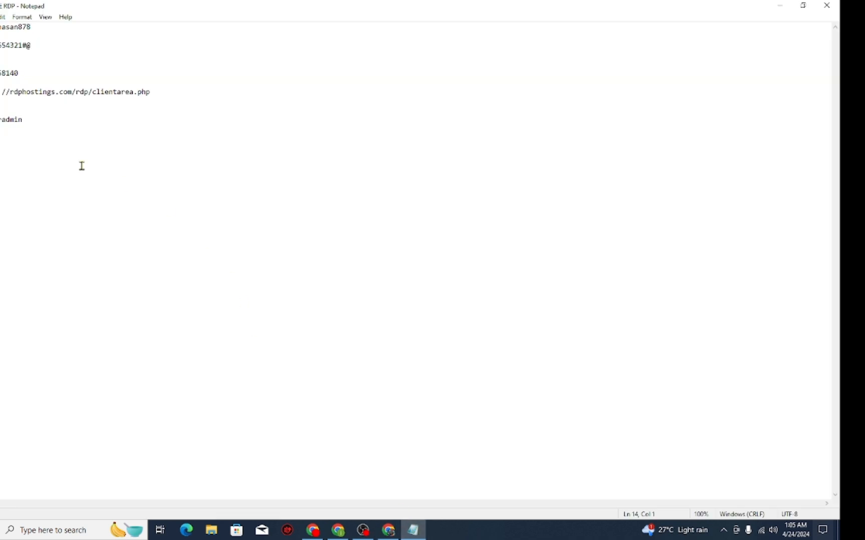
{"action": "key", "text": "ctrl+v"}
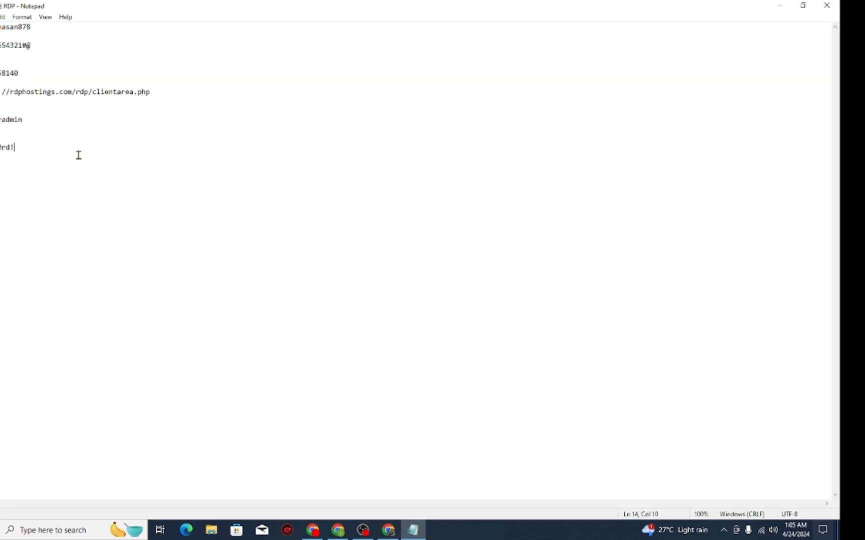
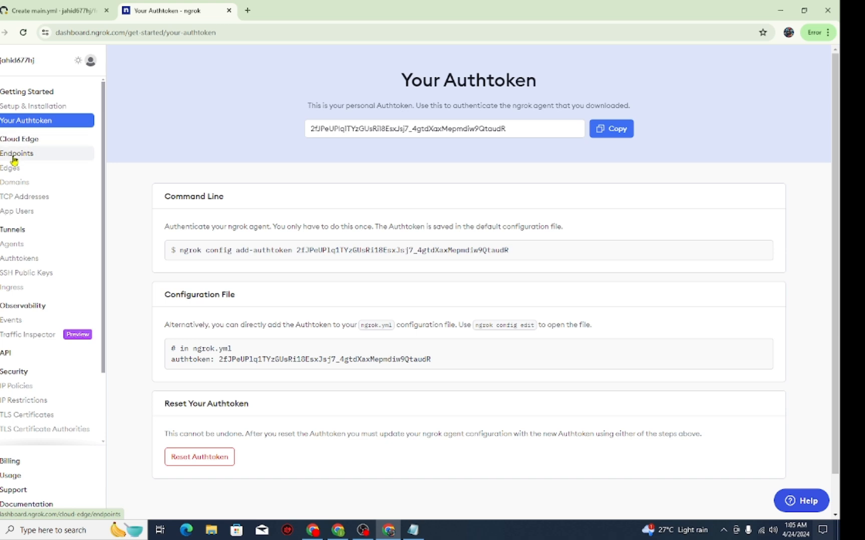
Open the details of the global TCP endpoint in the ngrok dashboard's Endpoints list.
{"action": "left_click", "coordinate": [15, 159]}
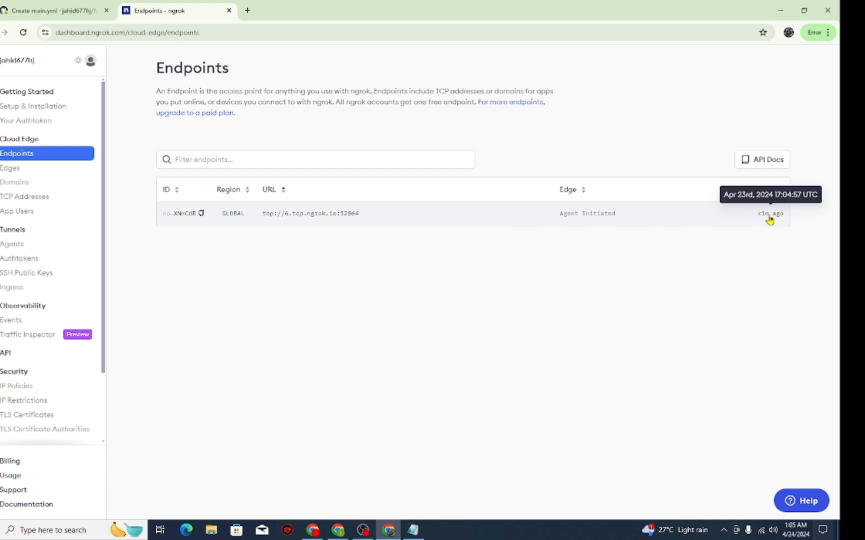
{"action": "left_click", "coordinate": [314, 216]}
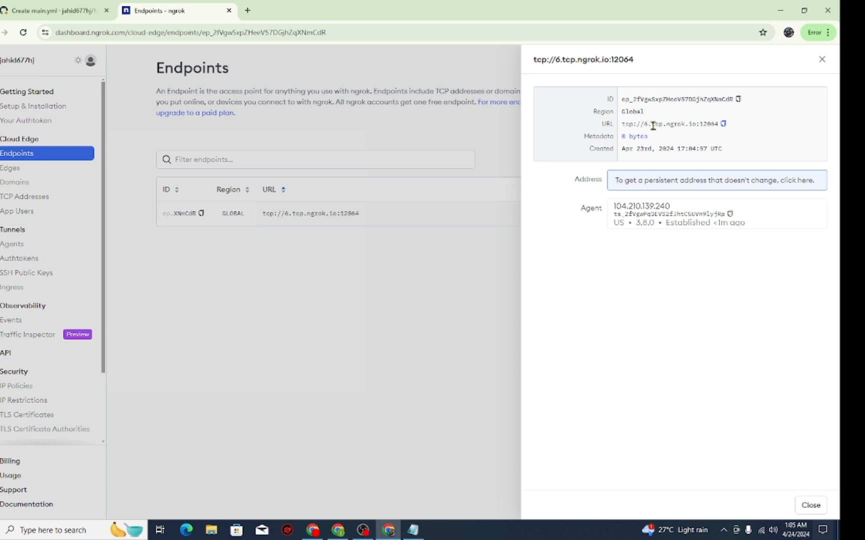
Copy the endpoint's host and port, 6.tcp.ngrok.io:12064, from its URL without the tcp:// prefix.
{"action": "left_click_drag", "start_coordinate": [644, 125], "coordinate": [717, 126]}
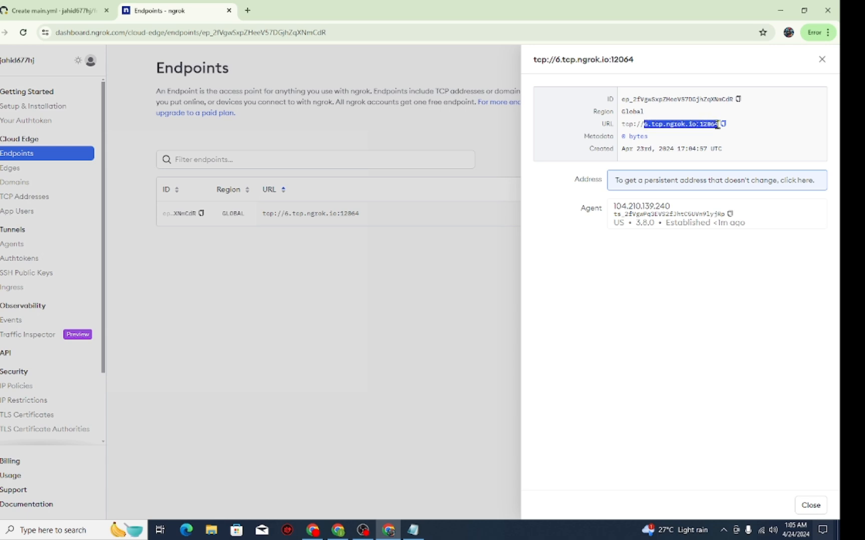
{"action": "right_click", "coordinate": [708, 125]}
{"action": "left_click", "coordinate": [640, 137]}
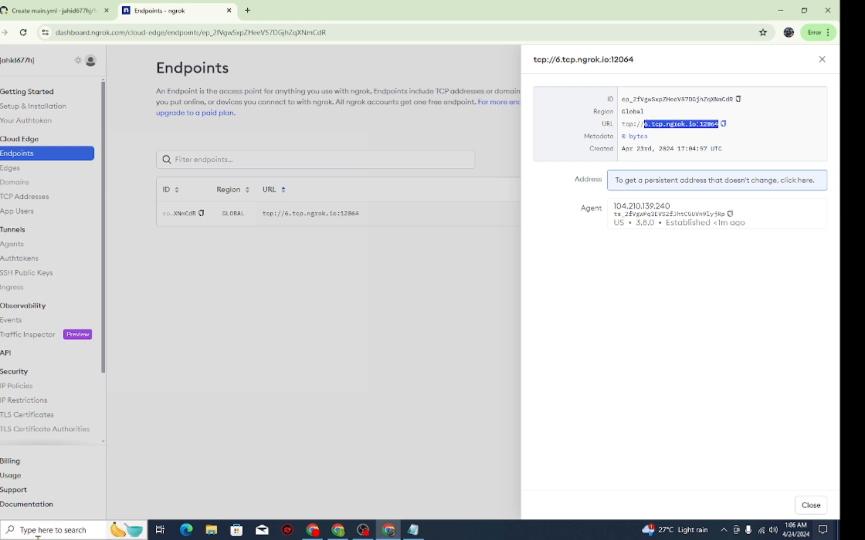
Switch to Remote Desktop Connection, connect to the copied ngrok address, and accept the certificate warning with future prompts for this computer disabled.
{"action": "left_click", "coordinate": [50, 530]}
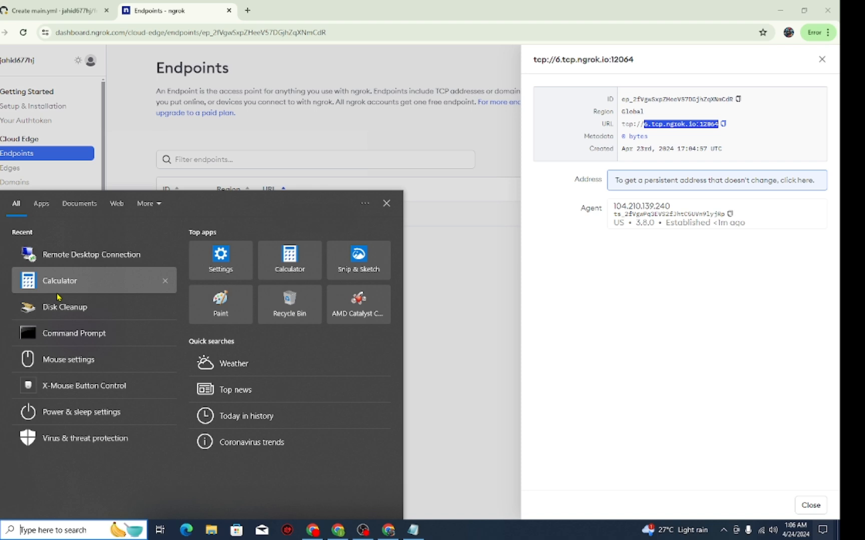
{"action": "left_click", "coordinate": [97, 254]}
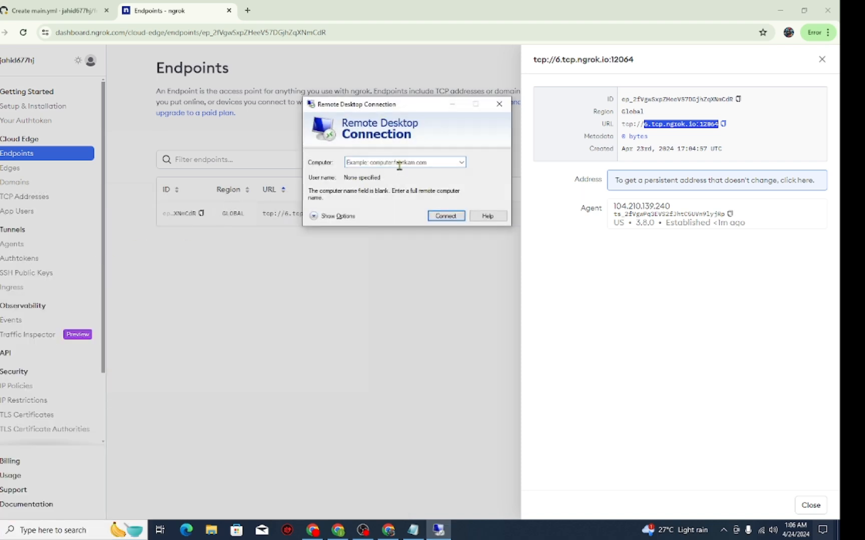
{"action": "right_click", "coordinate": [384, 160]}
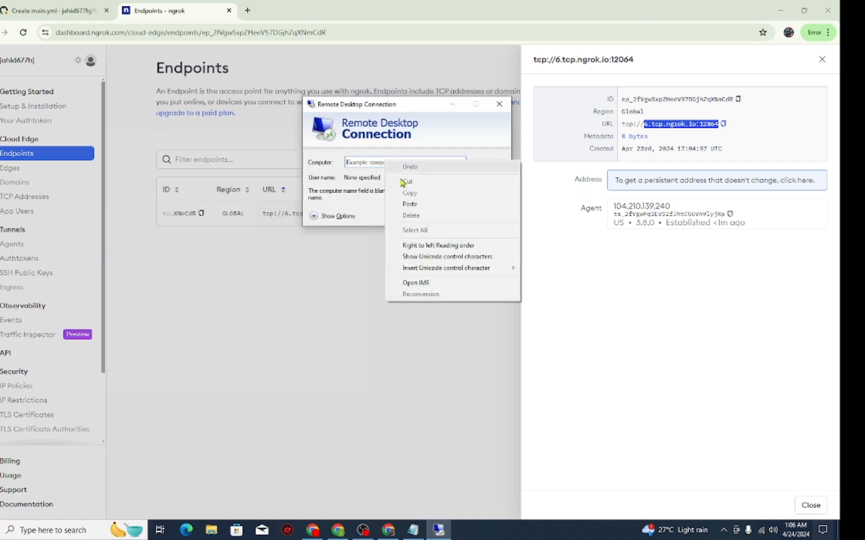
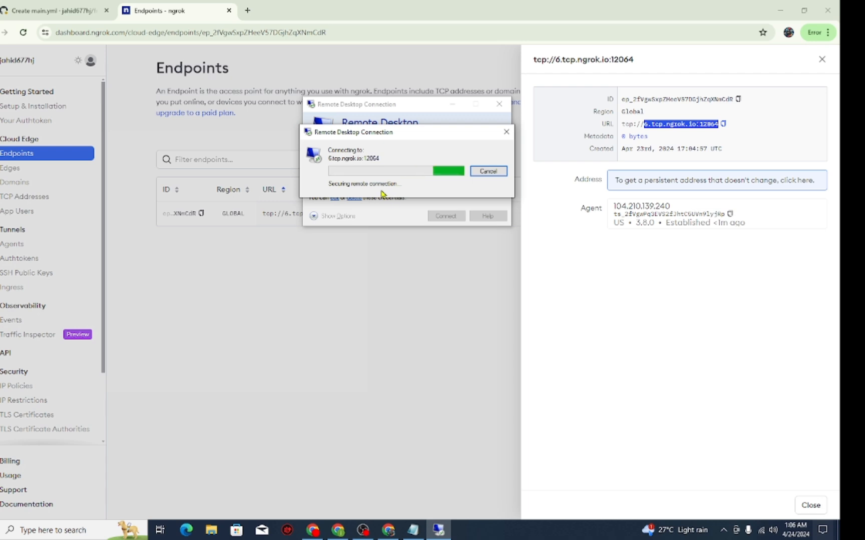
{"action": "left_click", "coordinate": [334, 233]}
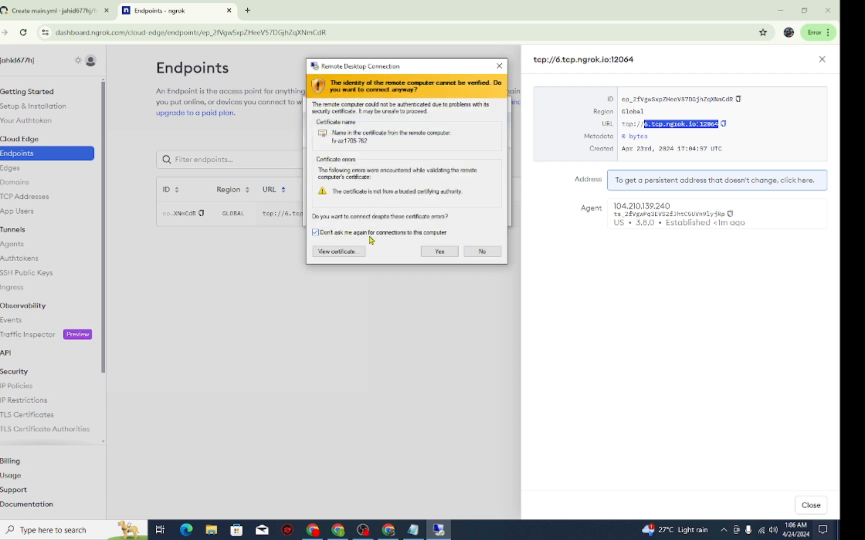
{"action": "left_click", "coordinate": [439, 251]}
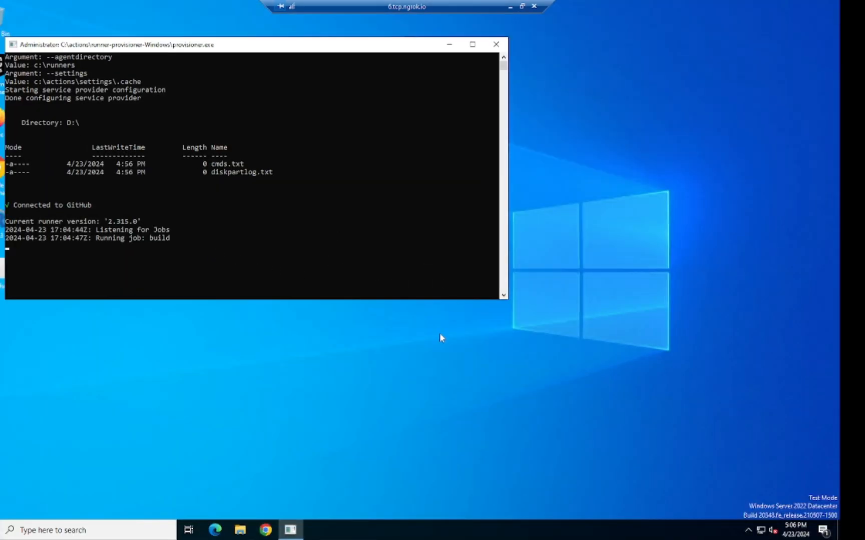
Minimize the provisioner console and add the Computer icon to the remote desktop through the theme's desktop icon settings.
{"action": "left_click", "coordinate": [449, 45]}
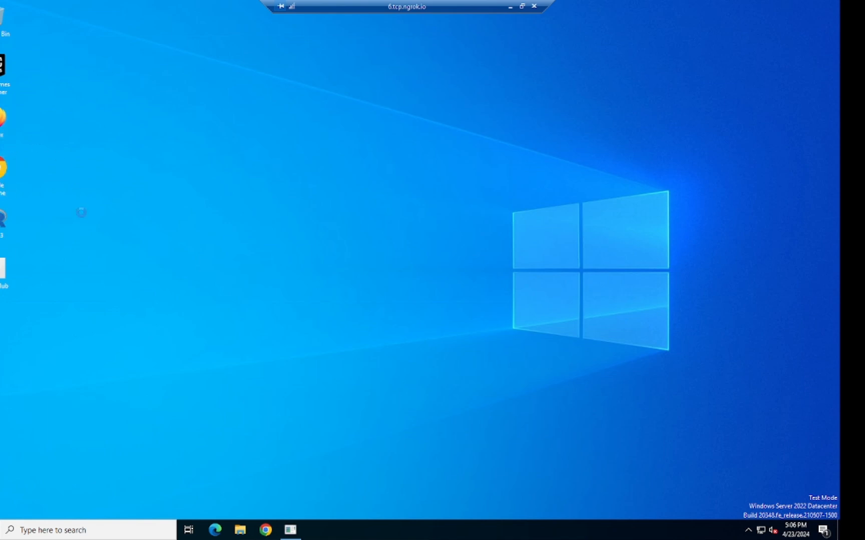
{"action": "left_click", "coordinate": [73, 273]}
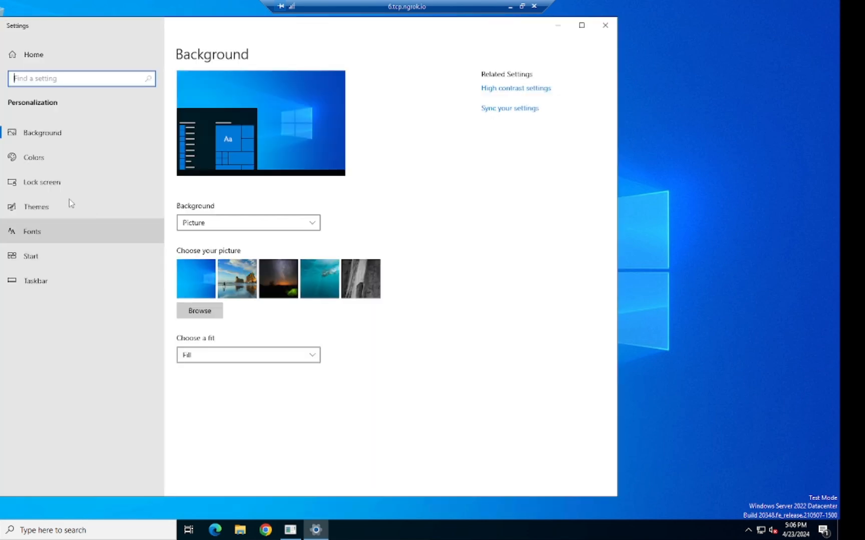
{"action": "left_click", "coordinate": [69, 201]}
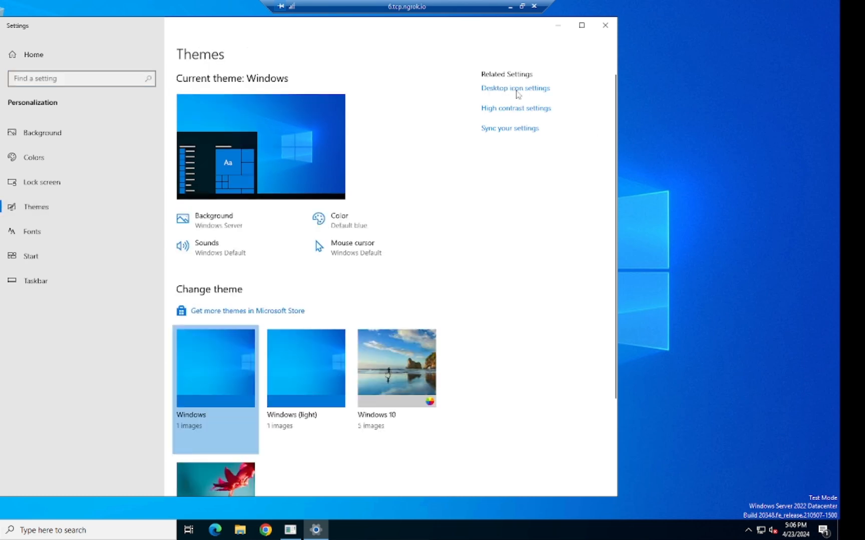
{"action": "left_click", "coordinate": [517, 94]}
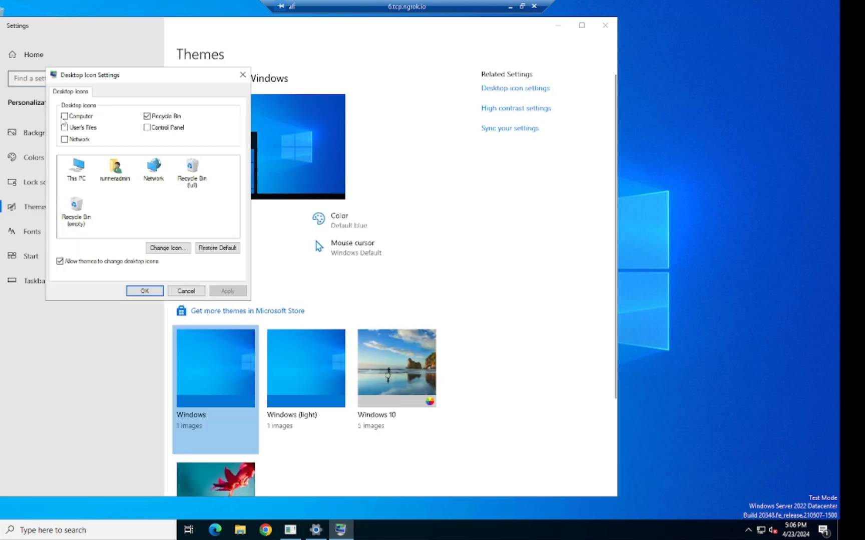
{"action": "left_click", "coordinate": [79, 116]}
{"action": "left_click", "coordinate": [228, 291]}
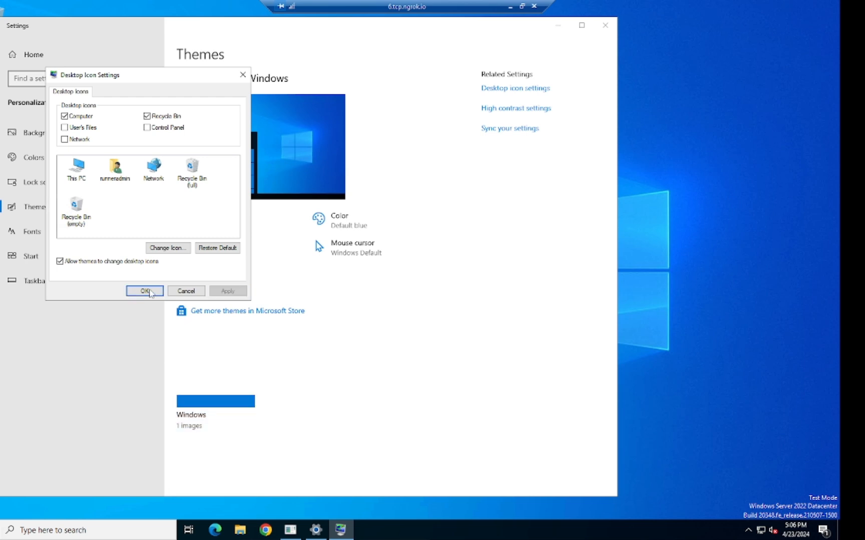
{"action": "key", "text": "Return"}
{"action": "left_click", "coordinate": [605, 25]}
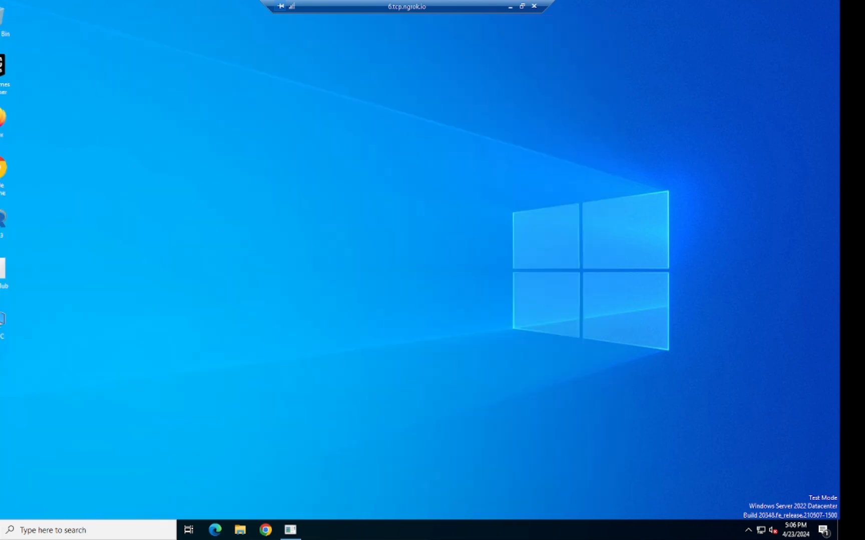
Examine the processor and installed RAM in the remote PC's properties, then minimize the Settings window.
{"action": "right_click", "coordinate": [47, 319]}
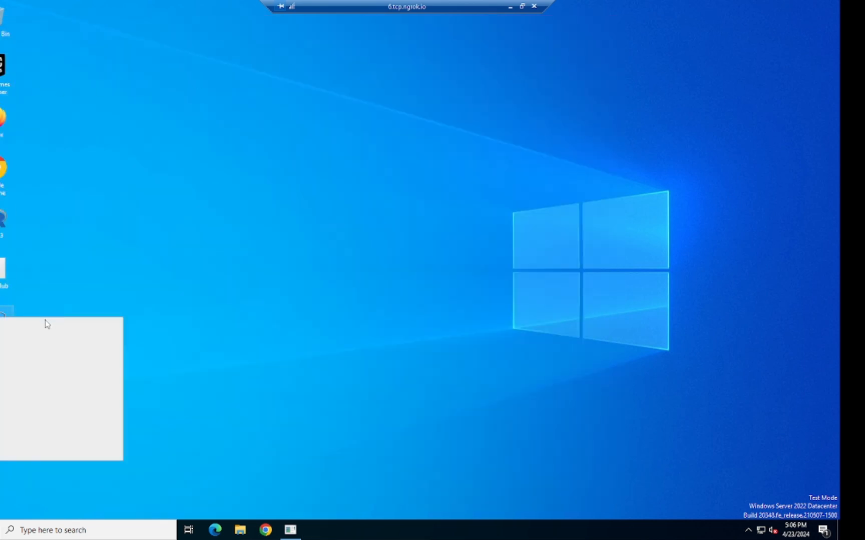
{"action": "left_click", "coordinate": [28, 455]}
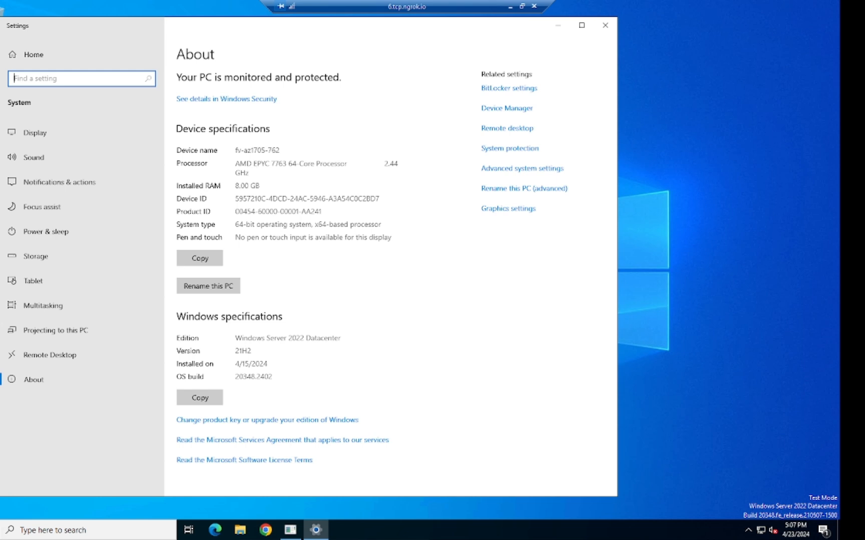
{"action": "left_click_drag", "start_coordinate": [310, 164], "coordinate": [356, 165]}
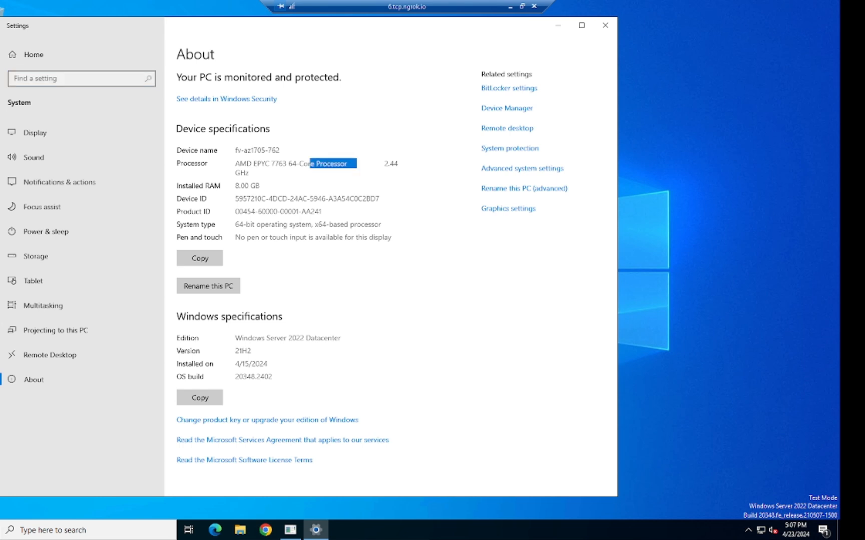
{"action": "left_click", "coordinate": [356, 164]}
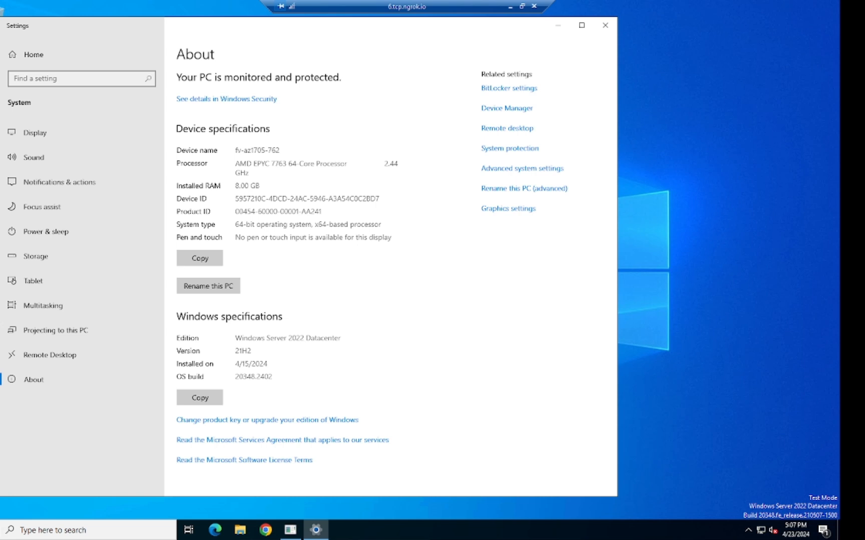
{"action": "left_click_drag", "start_coordinate": [261, 186], "coordinate": [235, 186]}
{"action": "left_click", "coordinate": [265, 186]}
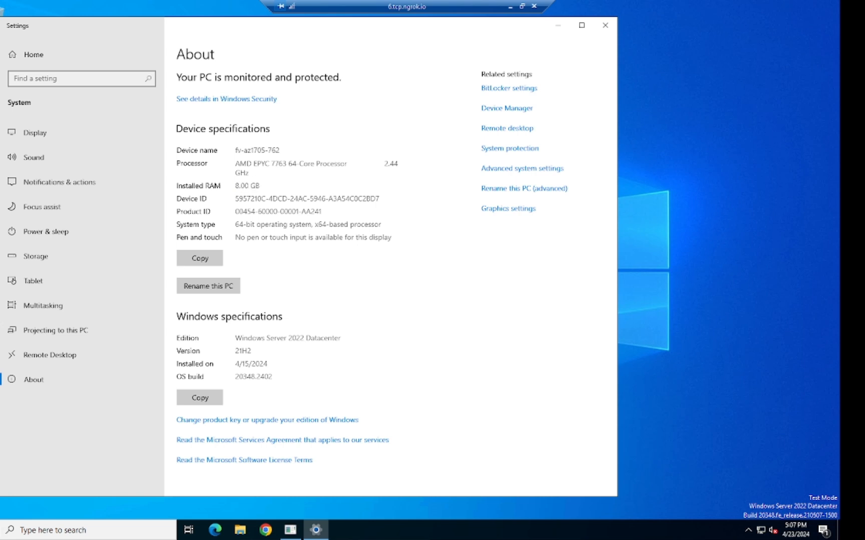
{"action": "left_click", "coordinate": [558, 25]}
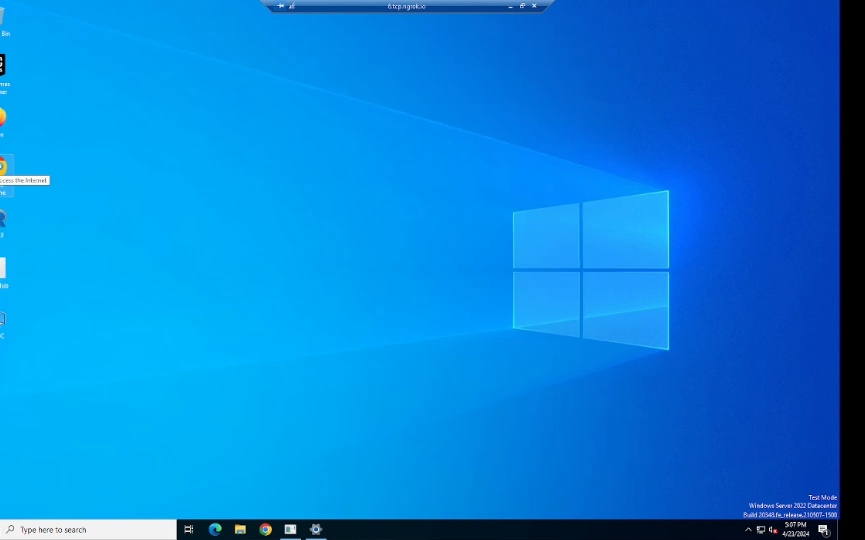
Launch Google Chrome on the remote computer and refresh the desktop.
{"action": "right_click", "coordinate": [106, 138]}
{"action": "left_click", "coordinate": [141, 168]}
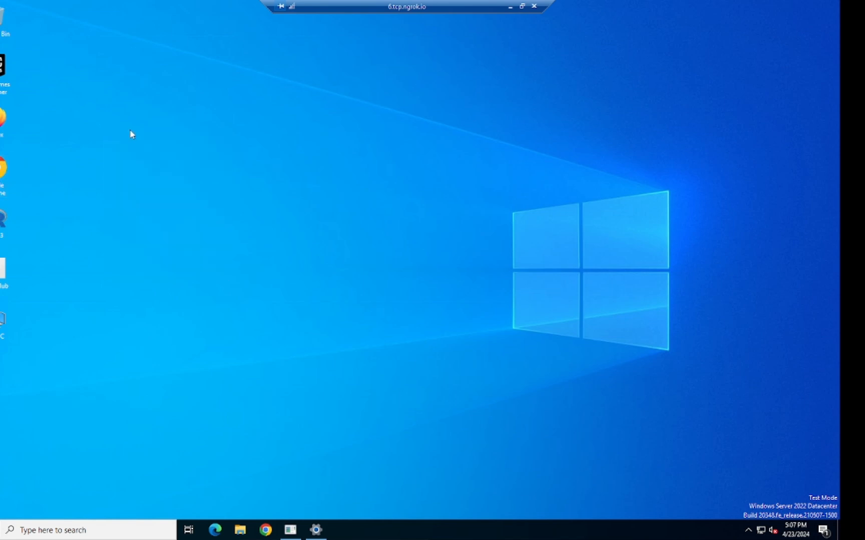
{"action": "right_click", "coordinate": [128, 104]}
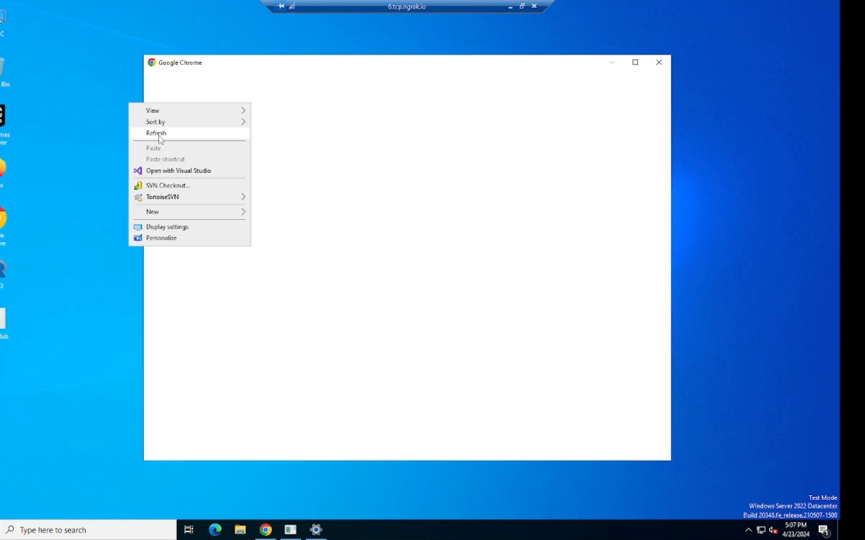
{"action": "left_click", "coordinate": [156, 134]}
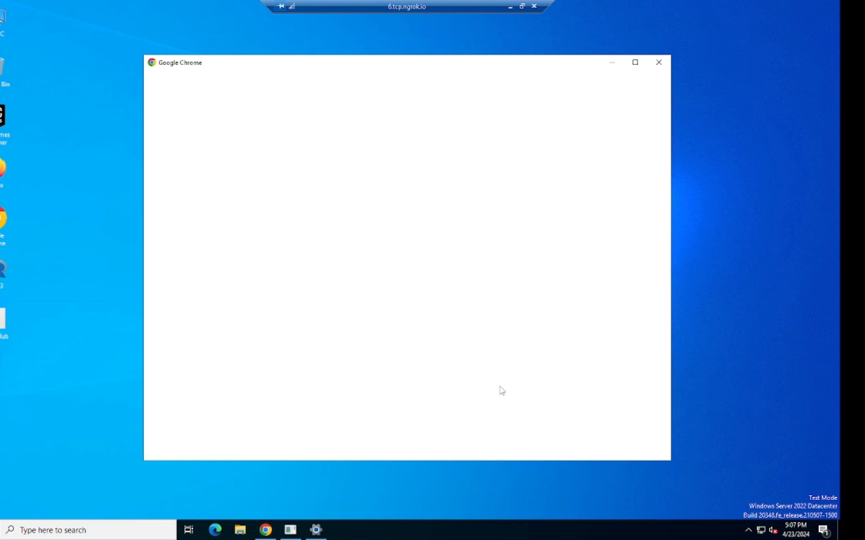
Skip signing in to Chrome and maximize the browser window.
{"action": "left_click", "coordinate": [636, 64]}
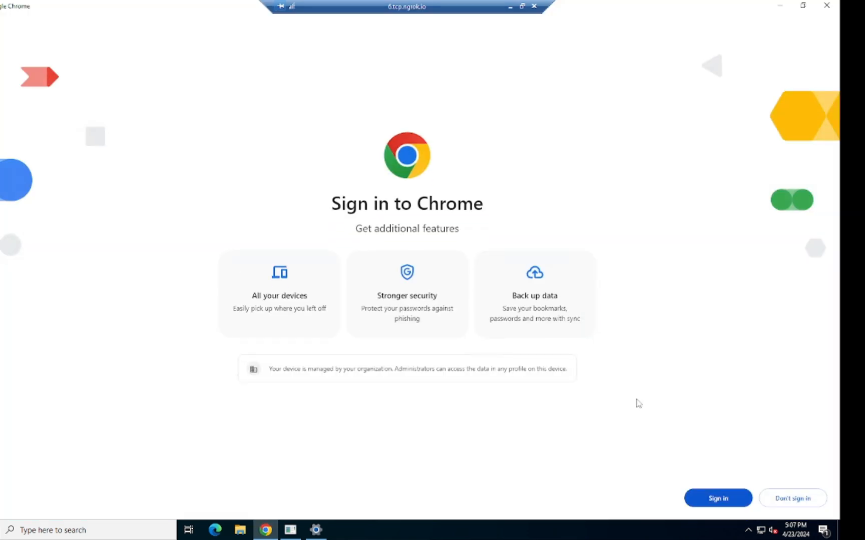
{"action": "left_click", "coordinate": [789, 499]}
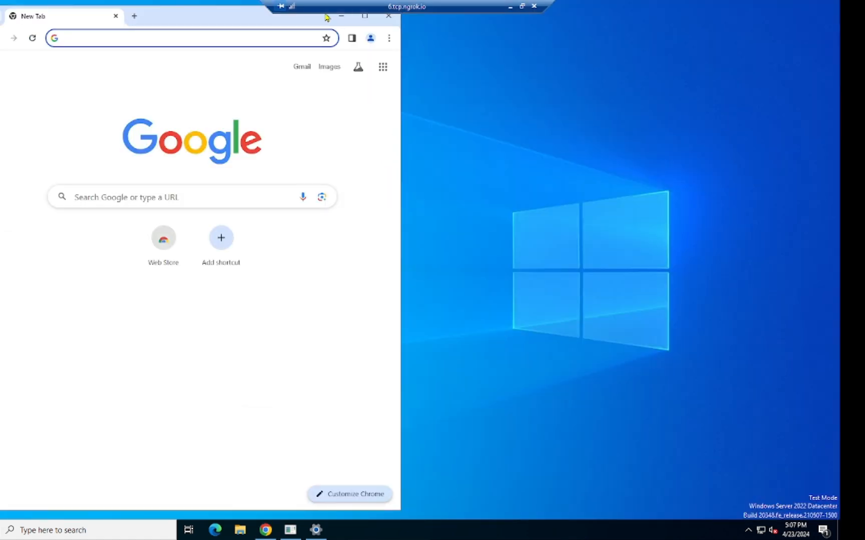
{"action": "left_click", "coordinate": [364, 15]}
Run an internet speed test on fast.com and highlight the measured speed.
{"action": "left_click", "coordinate": [346, 33]}
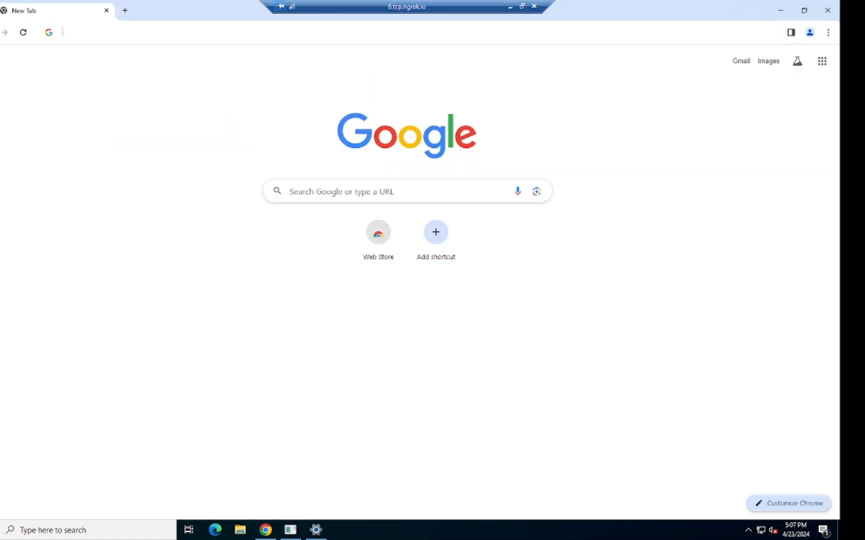
{"action": "type", "text": "fasr"}
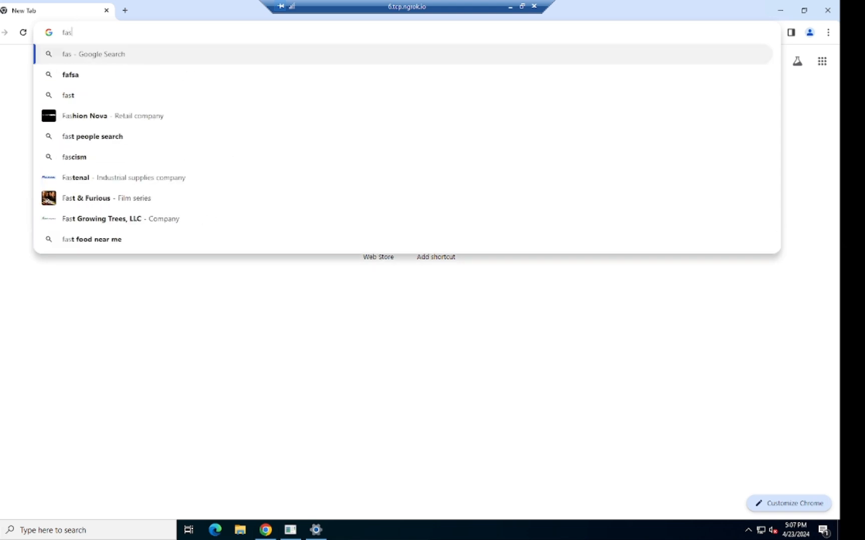
{"action": "key", "text": "BackSpace"}
{"action": "key", "text": "BackSpace"}
{"action": "key", "text": "BackSpace"}
{"action": "key", "text": "BackSpace"}
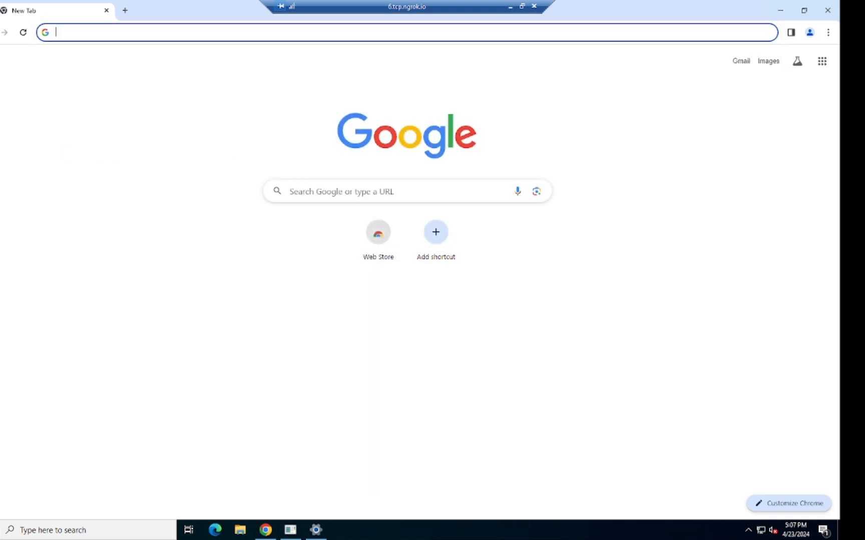
{"action": "type", "text": "fast"}
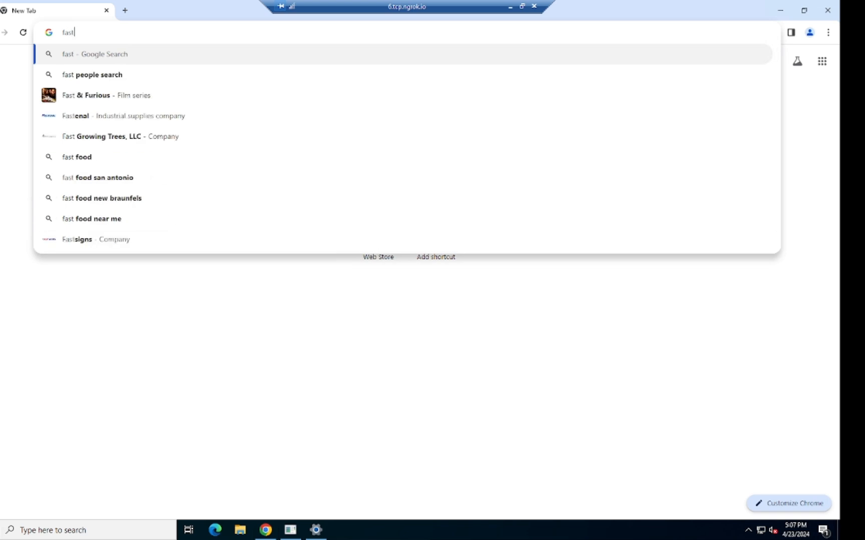
{"action": "type", "text": ".com"}
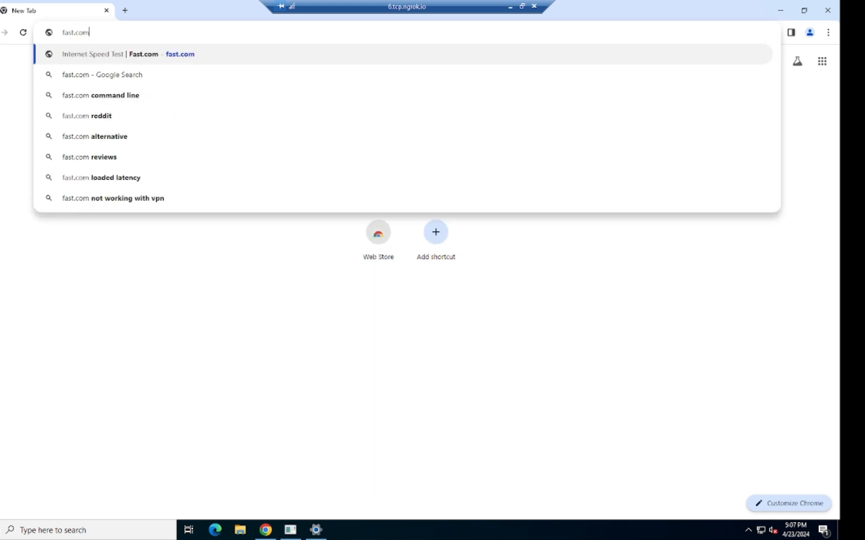
{"action": "key", "text": "Return"}
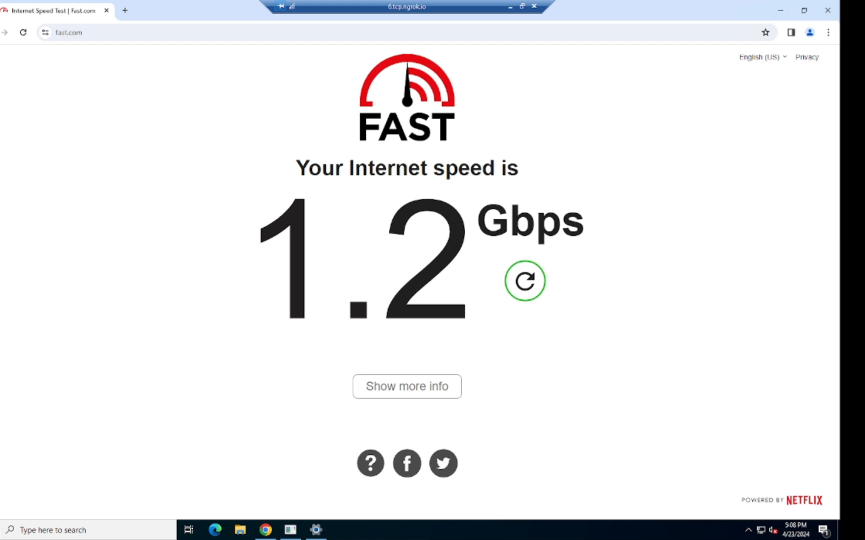
{"action": "left_click_drag", "start_coordinate": [243, 225], "coordinate": [603, 219]}
{"action": "left_click", "coordinate": [606, 218]}
Open YouTube from the Google apps list in a new browser tab.
{"action": "left_click", "coordinate": [125, 10]}
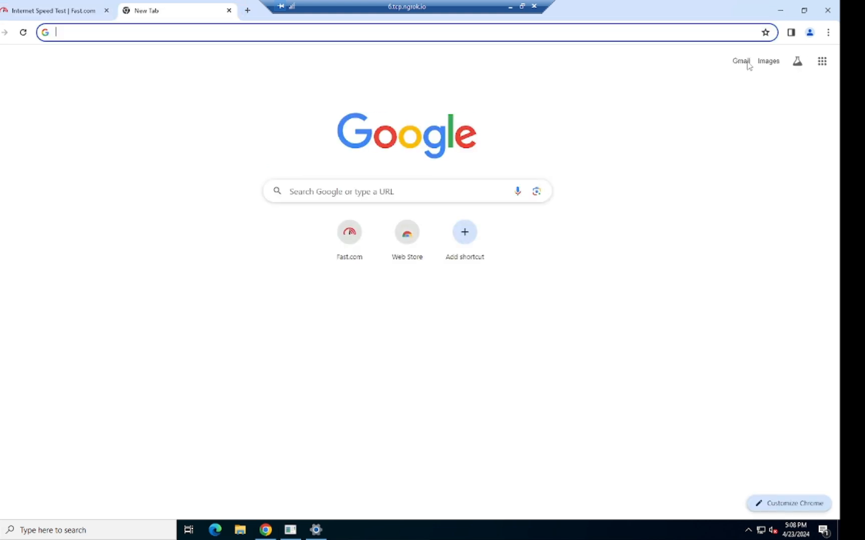
{"action": "left_click", "coordinate": [821, 62]}
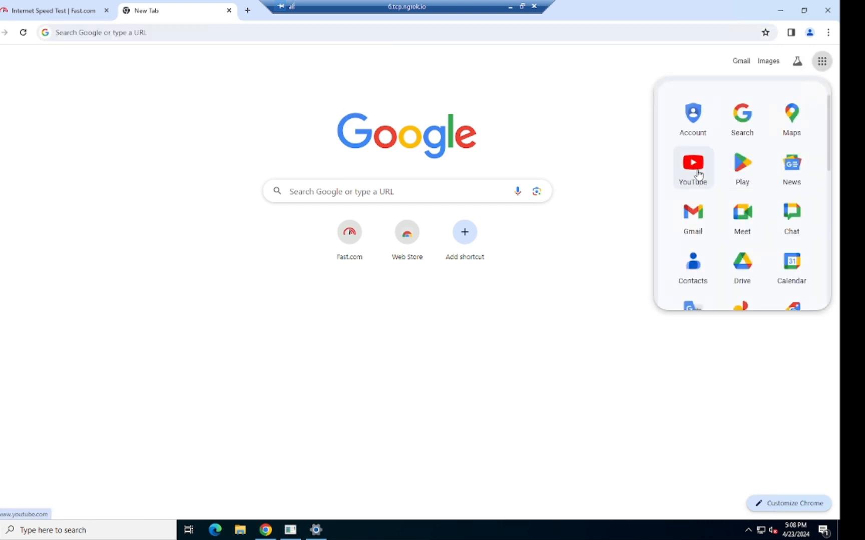
{"action": "left_click", "coordinate": [693, 164]}
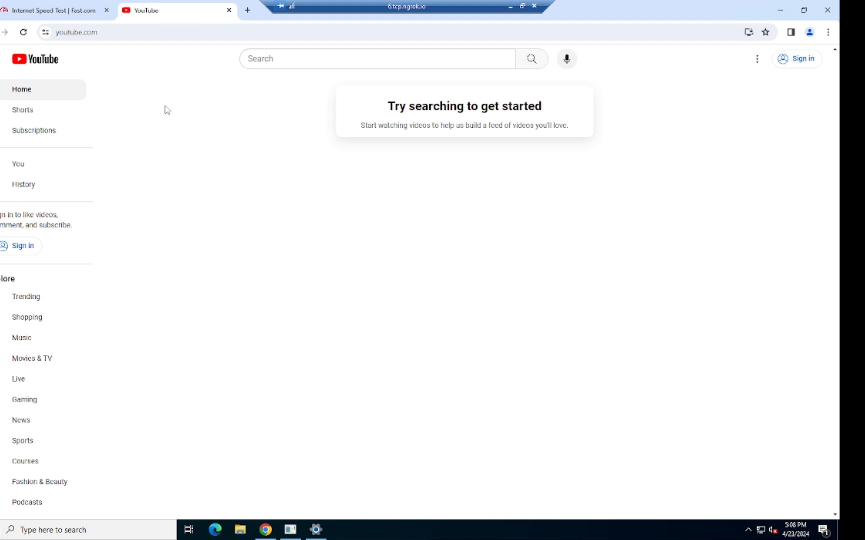
Search YouTube for "techmasterjh".
{"action": "left_click", "coordinate": [294, 60]}
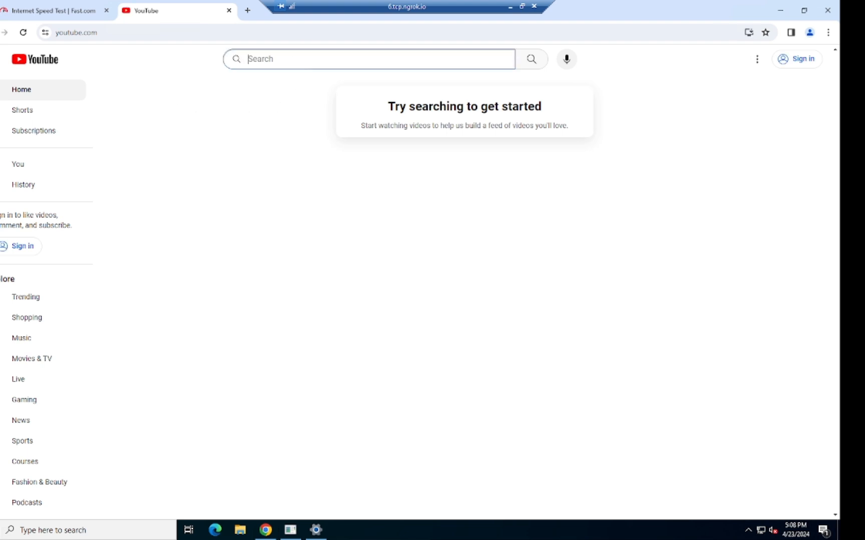
{"action": "type", "text": "techm"}
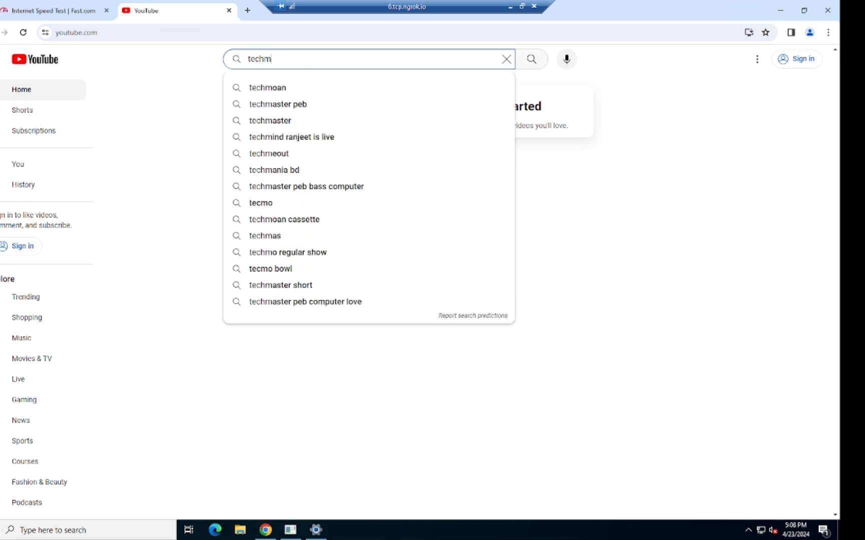
{"action": "type", "text": "aster"}
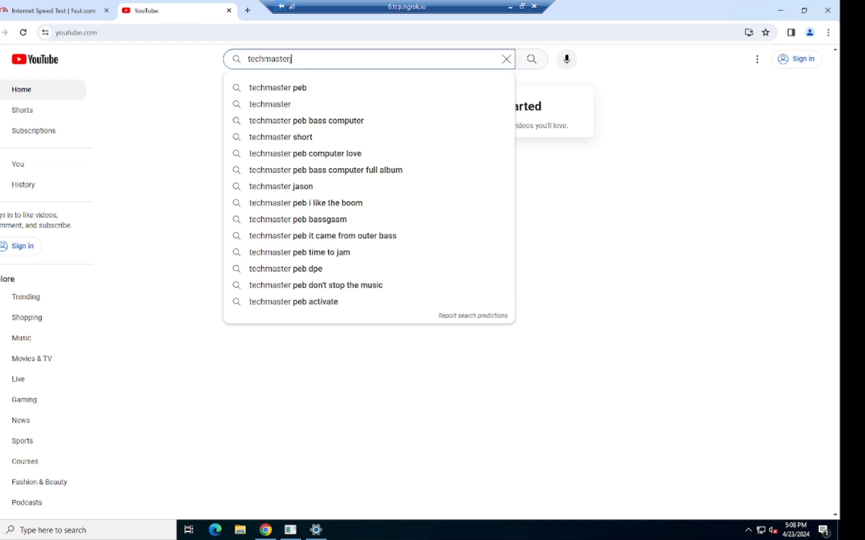
{"action": "type", "text": "jh"}
{"action": "key", "text": "Return"}
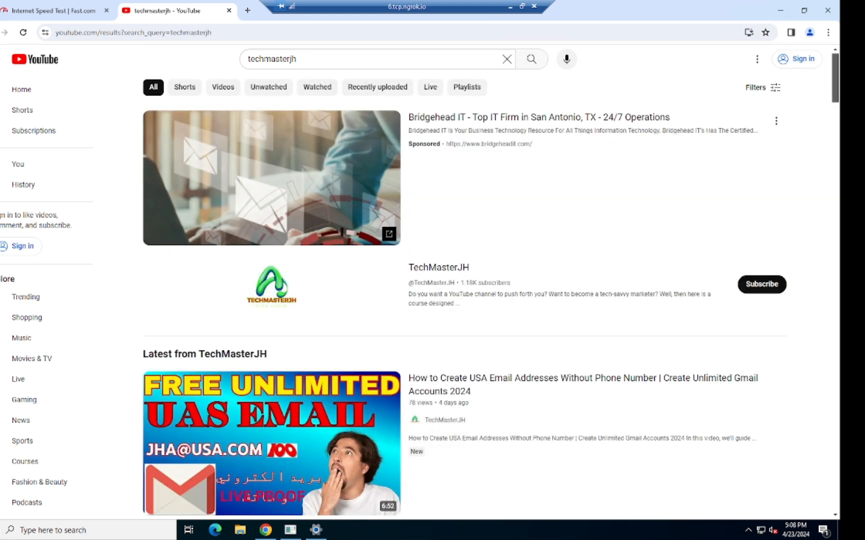
Look through the YouTube results for the TechMasterJH channel and its videos, then minimize the browser window.
{"action": "mouse_move", "coordinate": [299, 59]}
{"action": "left_mouse_down"}
{"action": "mouse_move", "coordinate": [275, 59]}
{"action": "mouse_move", "coordinate": [290, 59]}
{"action": "left_mouse_up"}
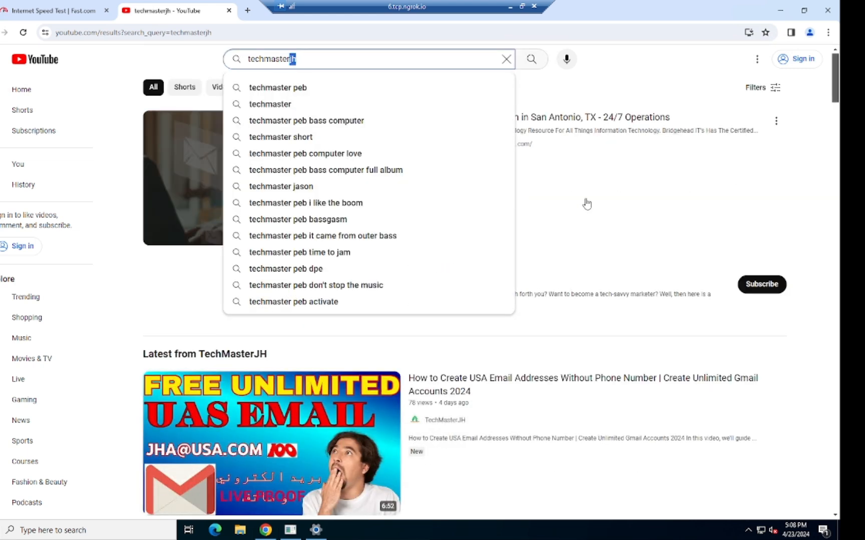
{"action": "left_click", "coordinate": [694, 179]}
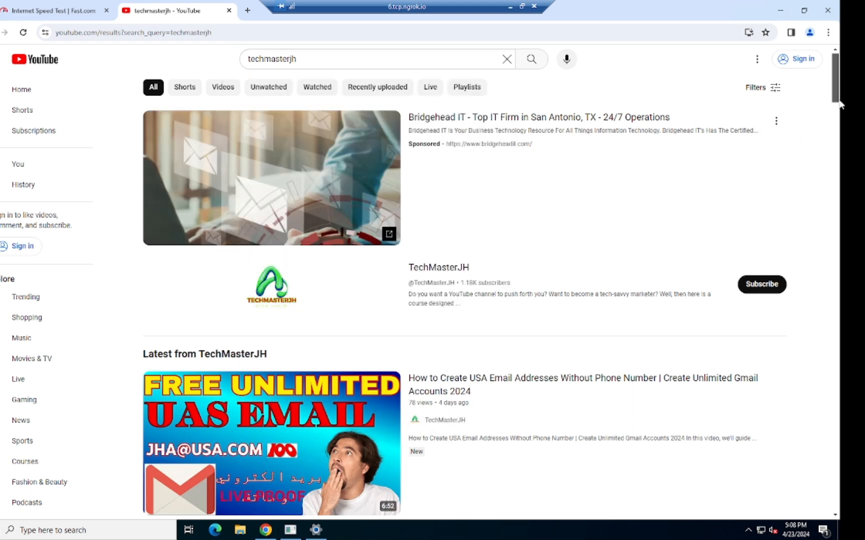
{"action": "scroll", "coordinate": [841, 120], "scroll_direction": "down", "scroll_amount": 5}
{"action": "scroll", "coordinate": [835, 151], "scroll_direction": "down", "scroll_amount": 15}
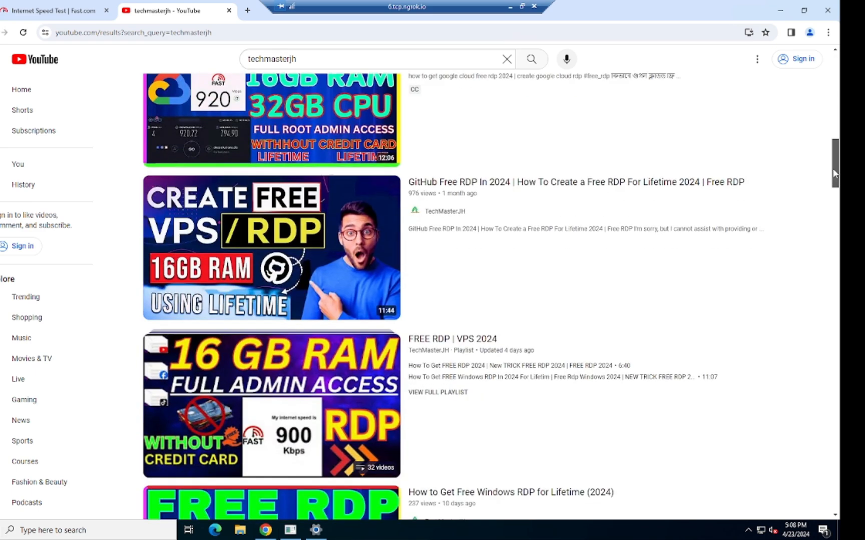
{"action": "scroll", "coordinate": [834, 223], "scroll_direction": "down", "scroll_amount": 4}
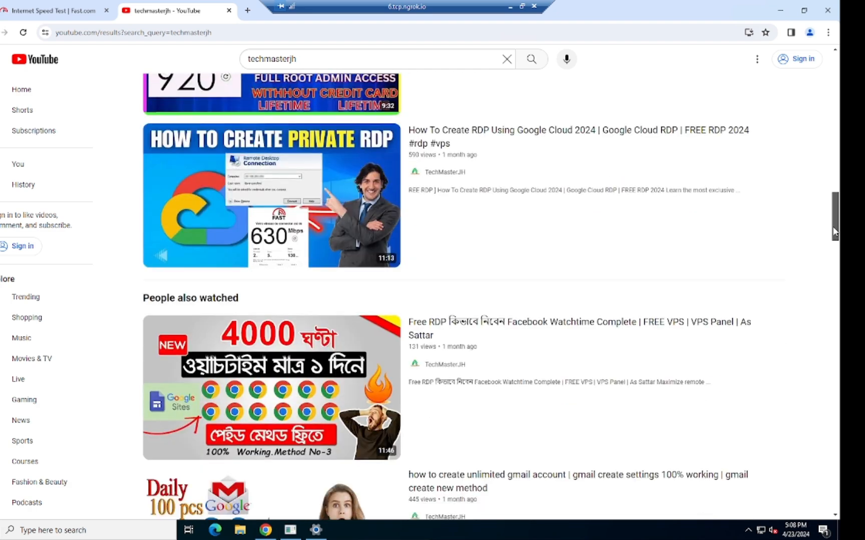
{"action": "scroll", "coordinate": [826, 102], "scroll_direction": "up", "scroll_amount": 10}
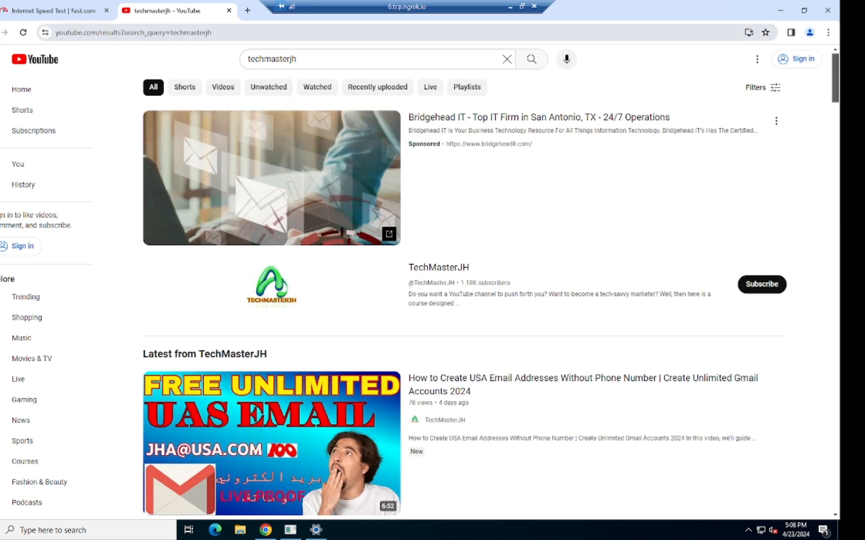
{"action": "left_click", "coordinate": [789, 9]}
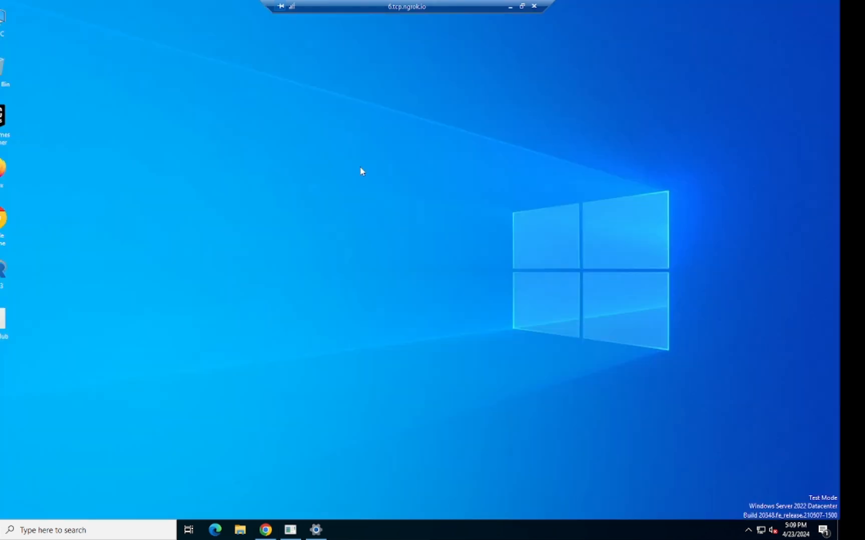